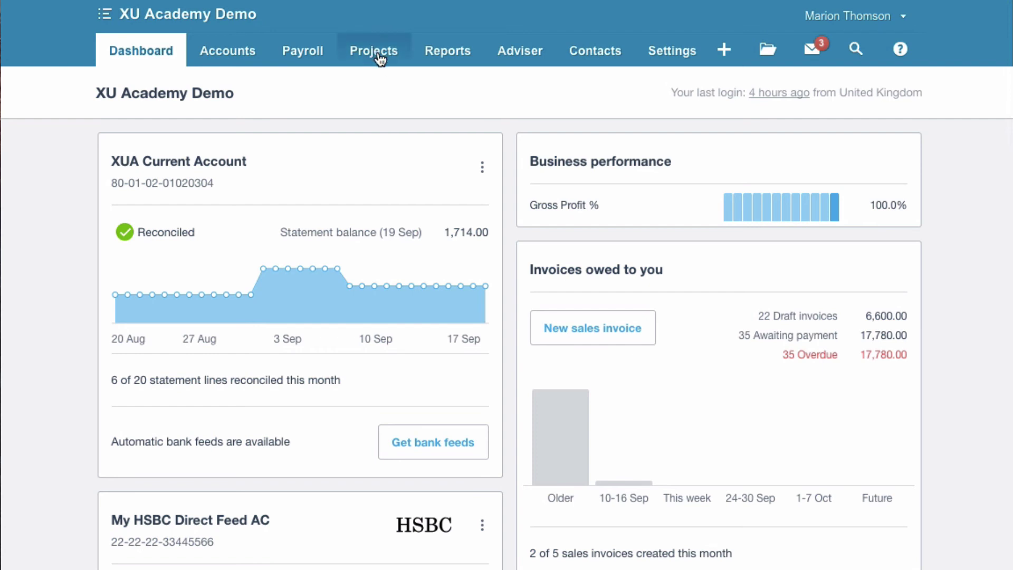
Step: Start a new project for the accountant contact named 'Andy's Project'
{"action": "left_click", "coordinate": [379, 59]}
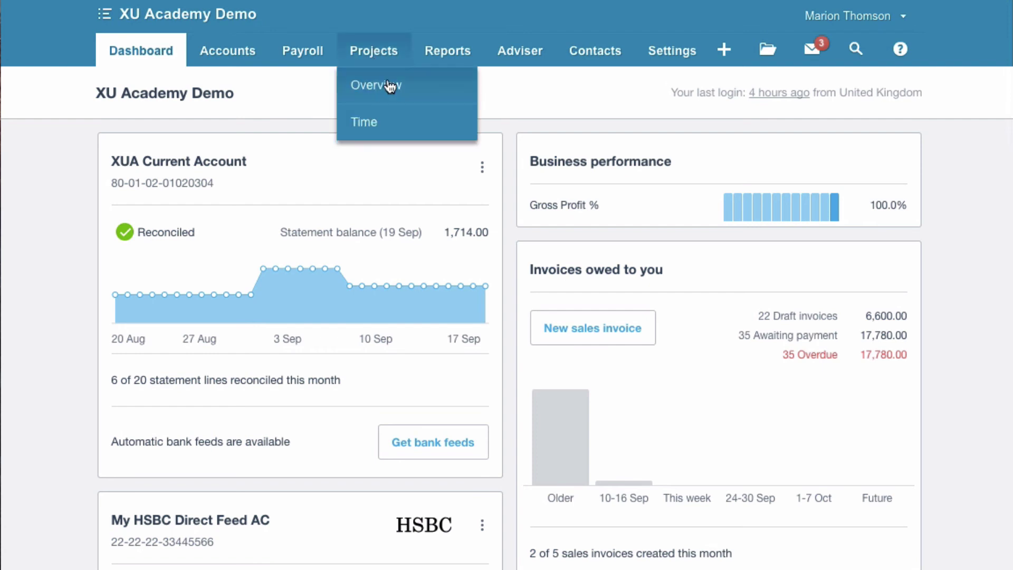
{"action": "left_click", "coordinate": [389, 86]}
{"action": "left_click", "coordinate": [840, 98]}
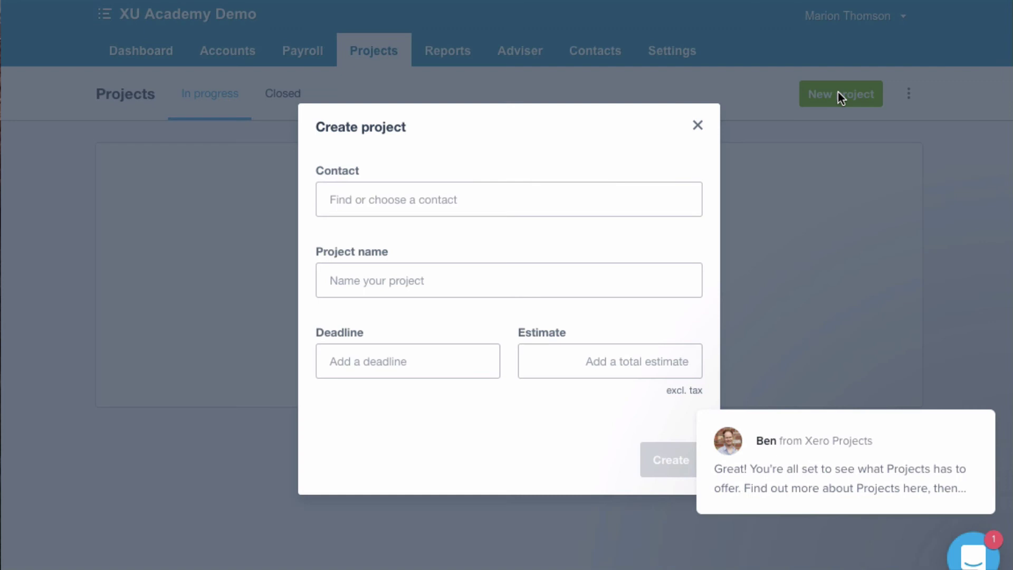
{"action": "left_click", "coordinate": [538, 208]}
{"action": "scroll", "coordinate": [427, 292], "scroll_direction": "down", "scroll_amount": 1}
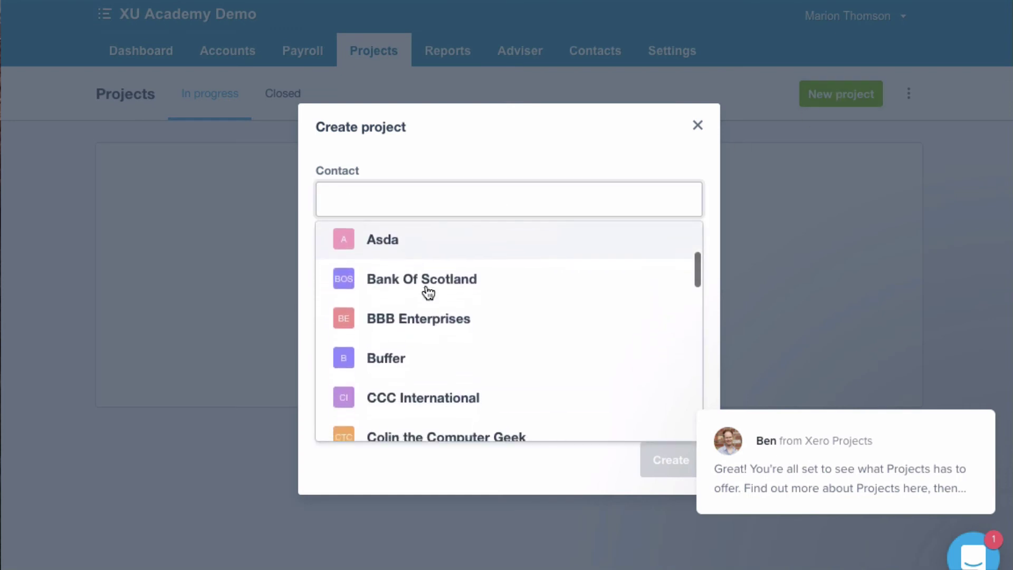
{"action": "scroll", "coordinate": [425, 290], "scroll_direction": "up", "scroll_amount": 2}
{"action": "left_click", "coordinate": [496, 289]}
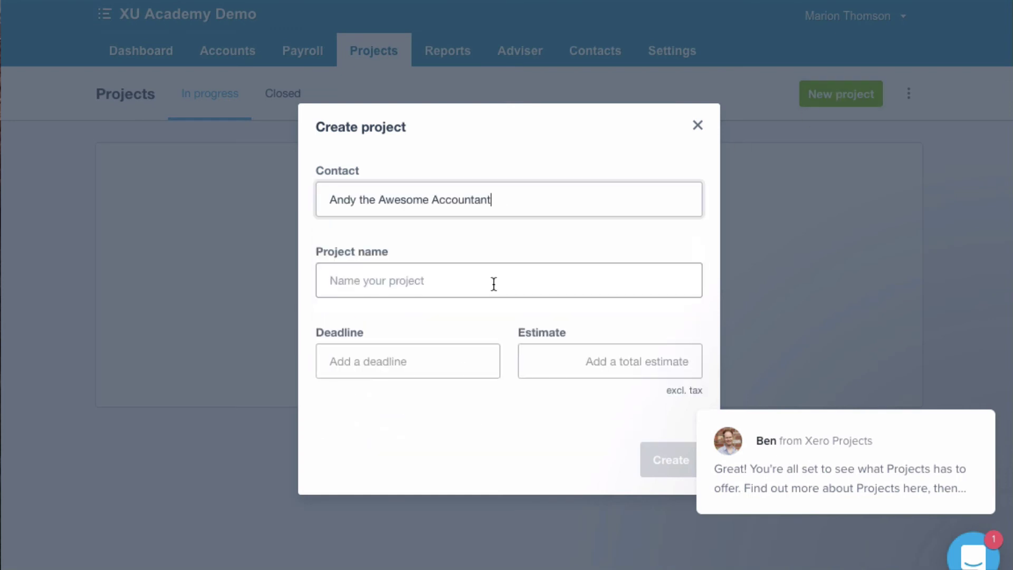
{"action": "left_click", "coordinate": [493, 283]}
{"action": "type", "text": "Andy's Project"}
Step: Set the project deadline to 30 Sep 2017 and the estimate to 1000
{"action": "left_click", "coordinate": [356, 368]}
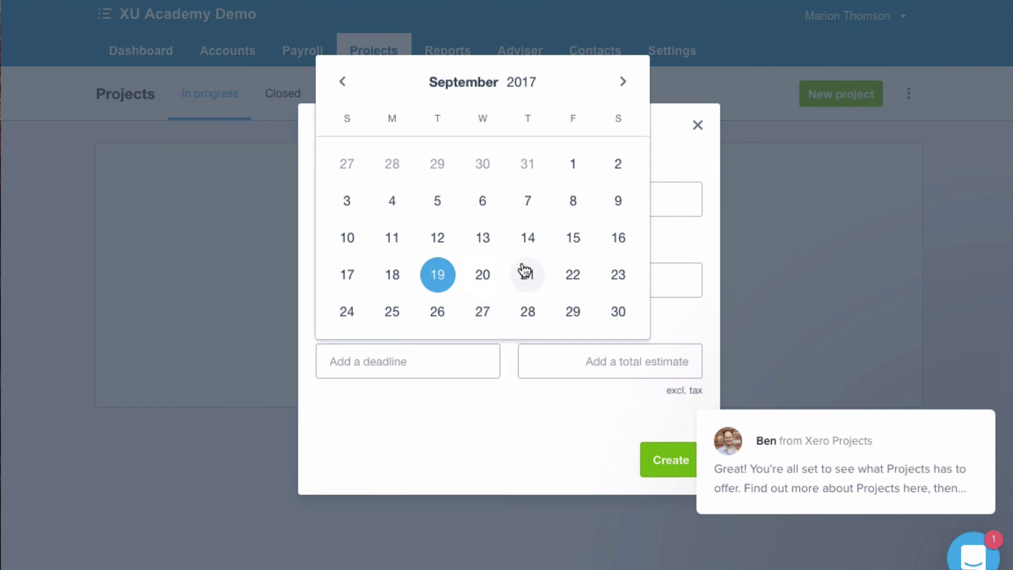
{"action": "left_click", "coordinate": [625, 315]}
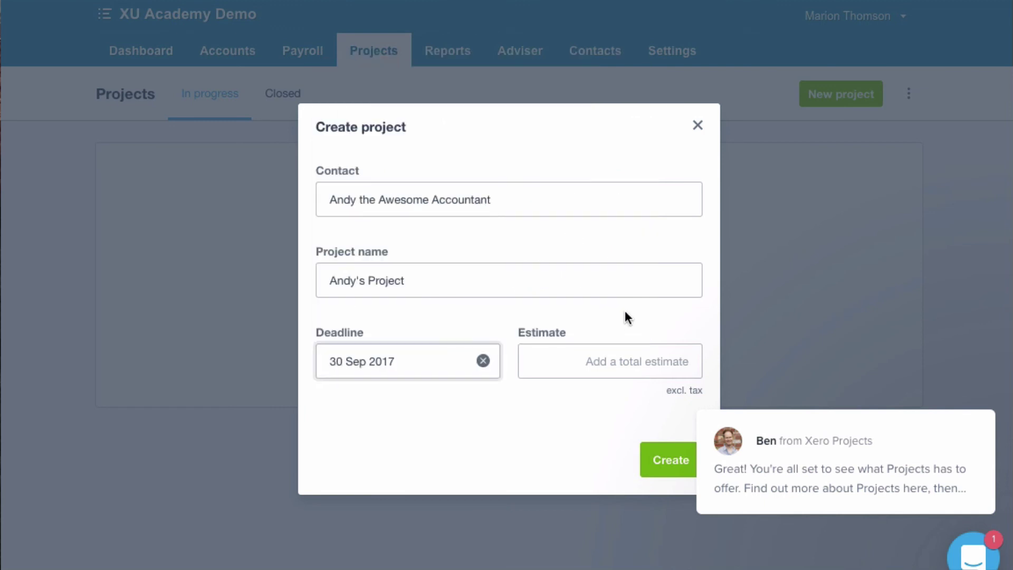
{"action": "left_click", "coordinate": [610, 360]}
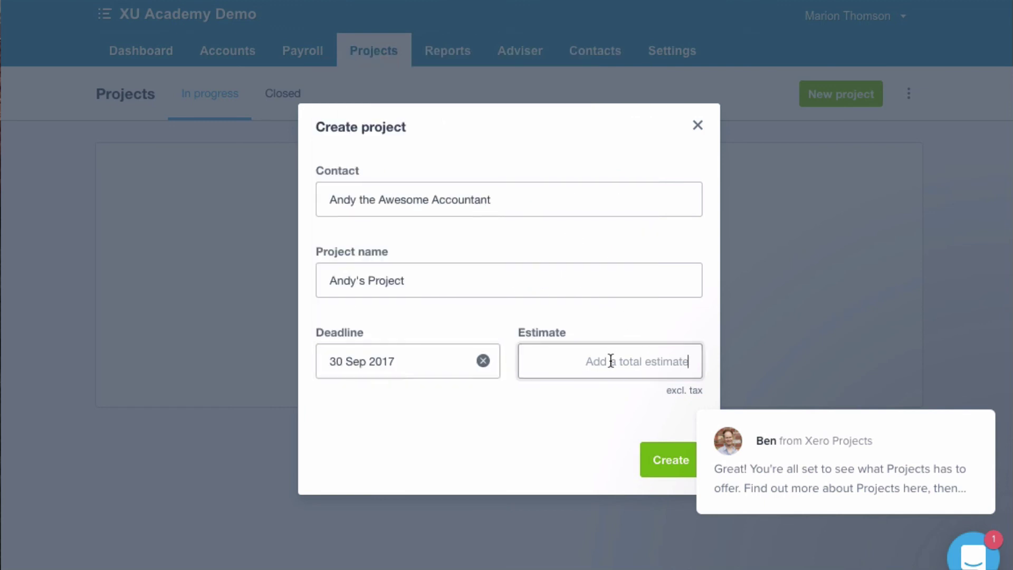
{"action": "type", "text": "1000"}
Step: Create the project and add a Stage 1 task at 50 per hour, estimated at 2 hours
{"action": "left_click", "coordinate": [670, 464]}
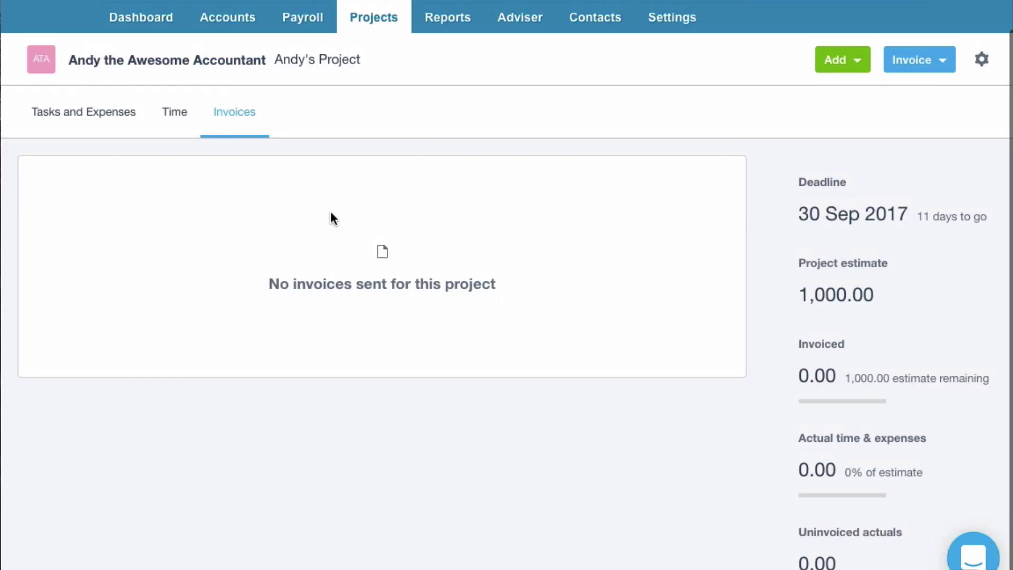
{"action": "left_click", "coordinate": [118, 121]}
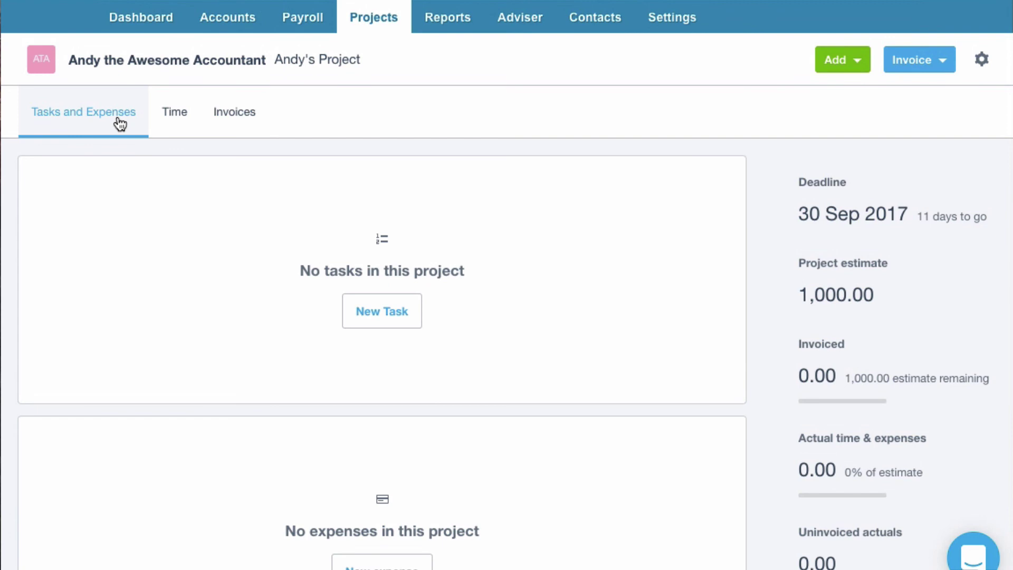
{"action": "left_click", "coordinate": [377, 313]}
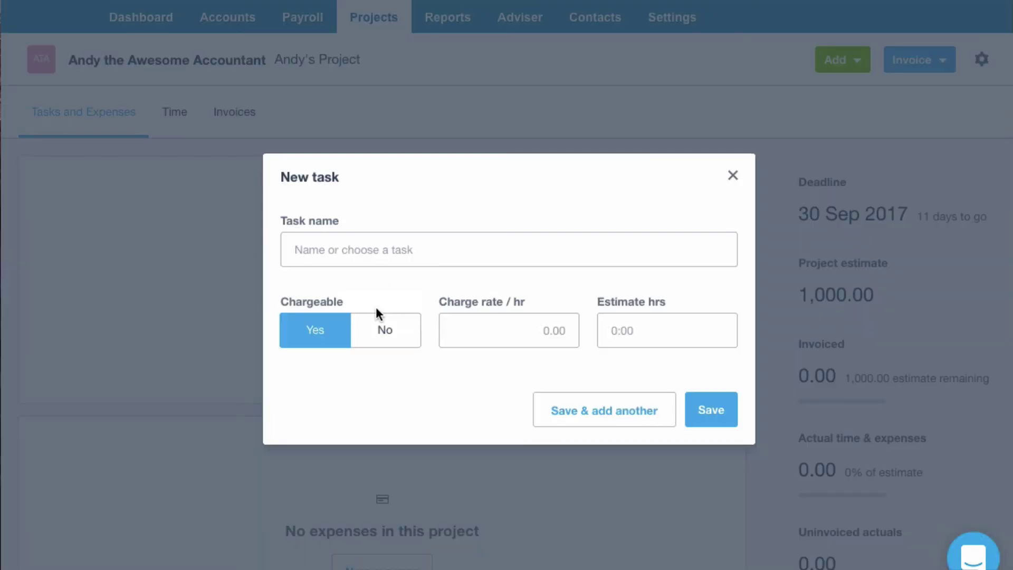
{"action": "left_click", "coordinate": [319, 249]}
{"action": "type", "text": "Stage 1"}
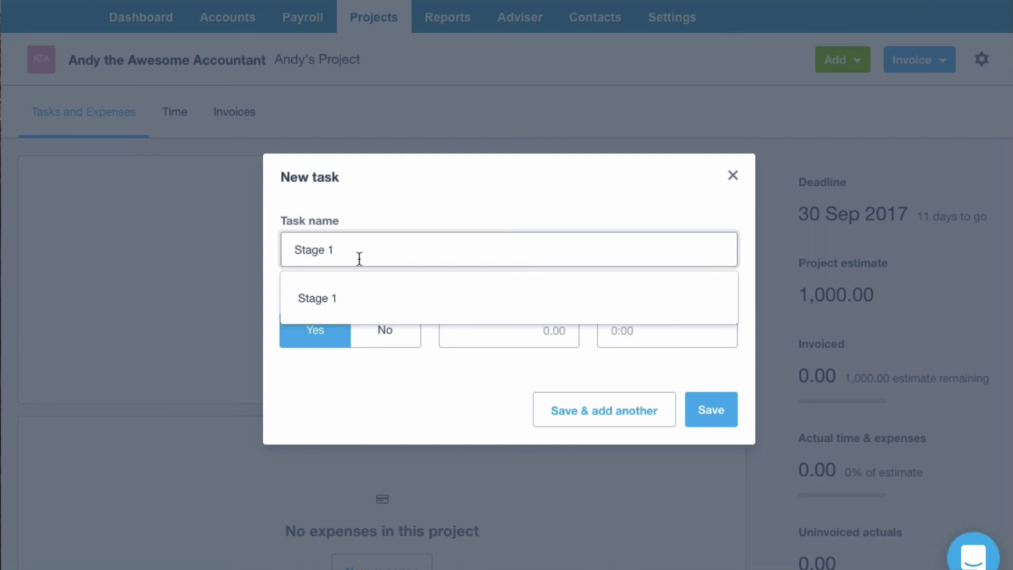
{"action": "left_click", "coordinate": [349, 304]}
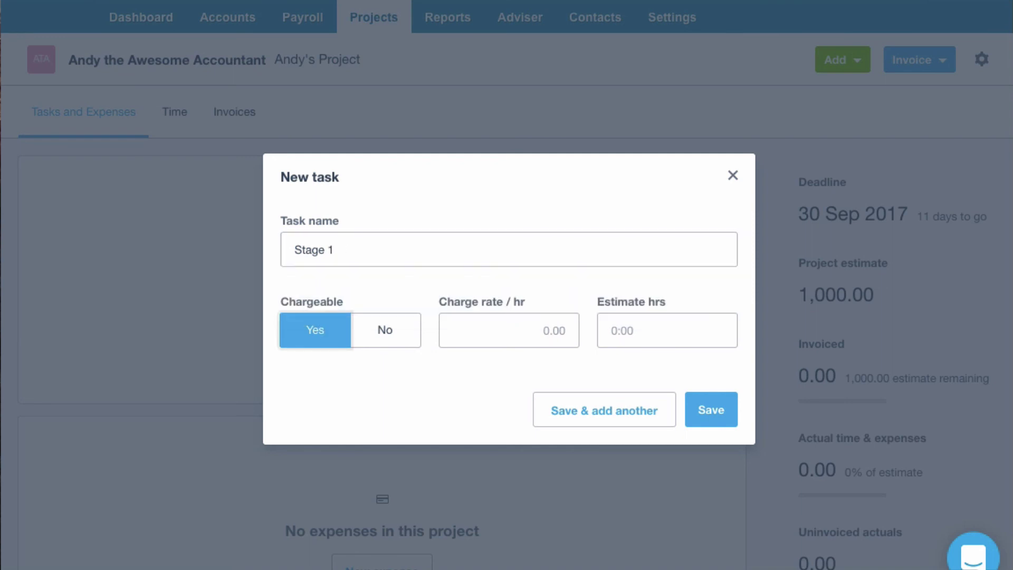
{"action": "left_click", "coordinate": [491, 326]}
{"action": "type", "text": "5"}
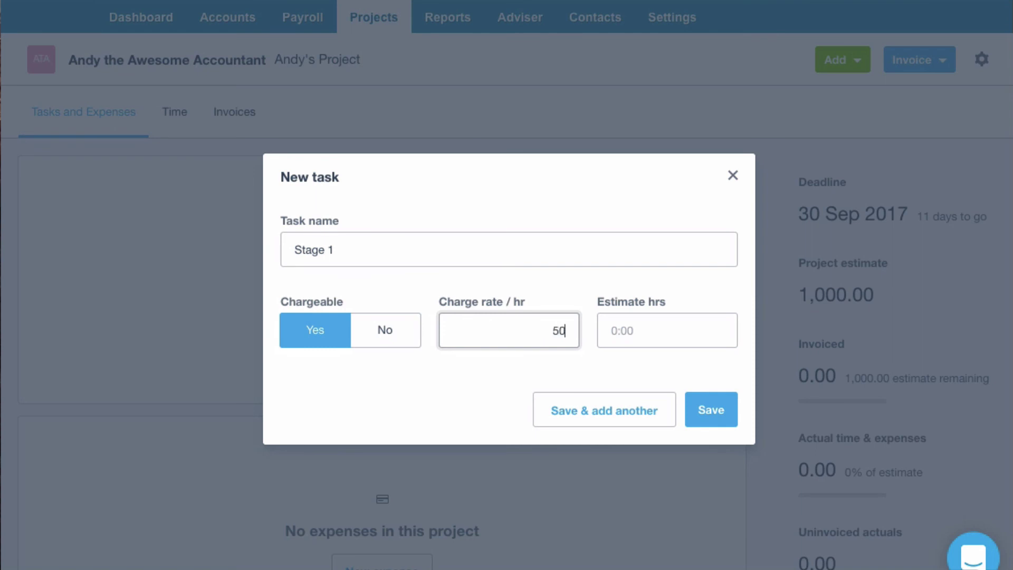
{"action": "type", "text": "0"}
{"action": "left_click", "coordinate": [630, 336]}
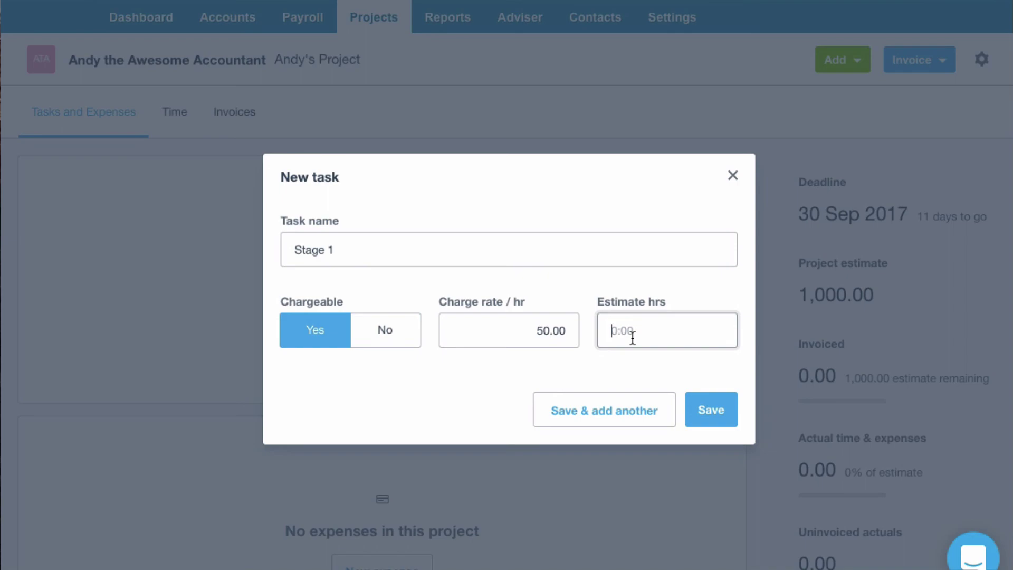
{"action": "type", "text": "2"}
{"action": "left_click", "coordinate": [719, 407]}
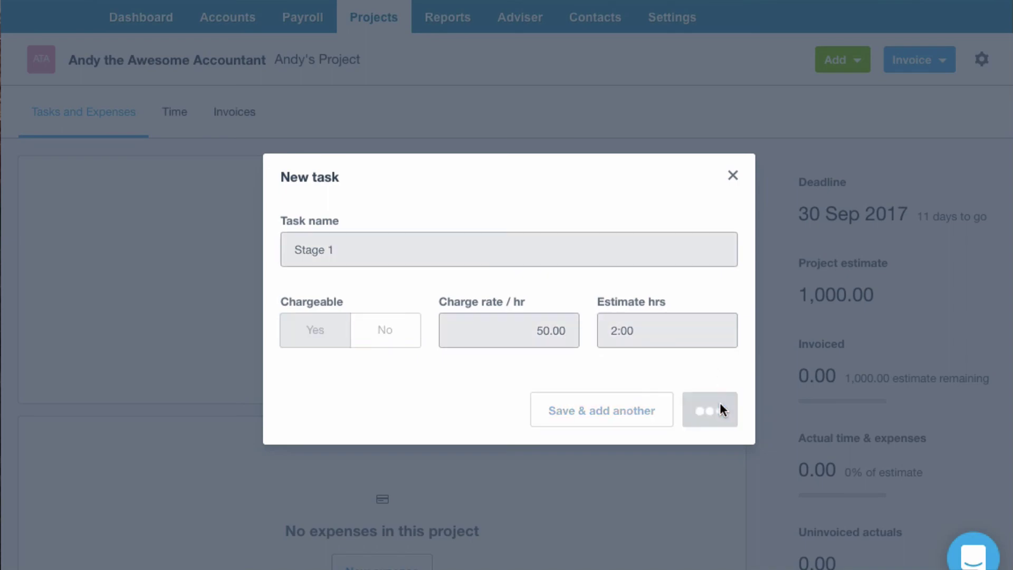
Step: Add a chargeable Completion task estimated at 10 hours
{"action": "left_click", "coordinate": [100, 394]}
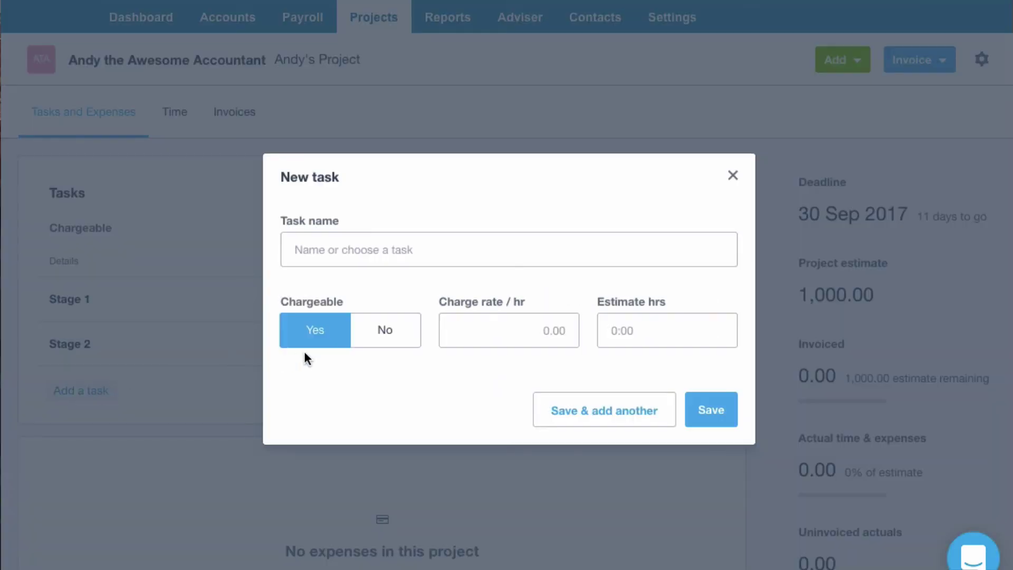
{"action": "left_click", "coordinate": [297, 248]}
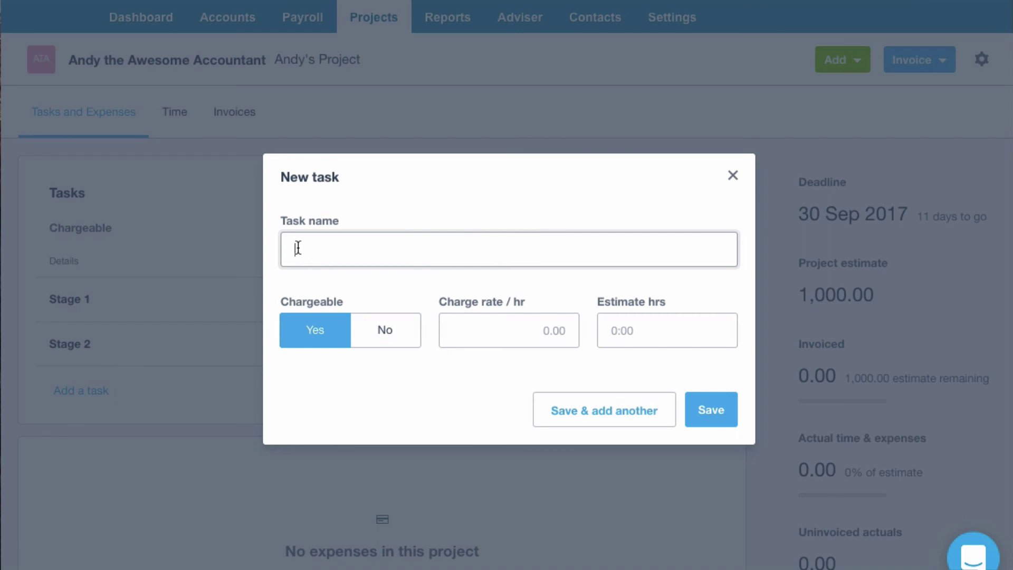
{"action": "type", "text": "Com"}
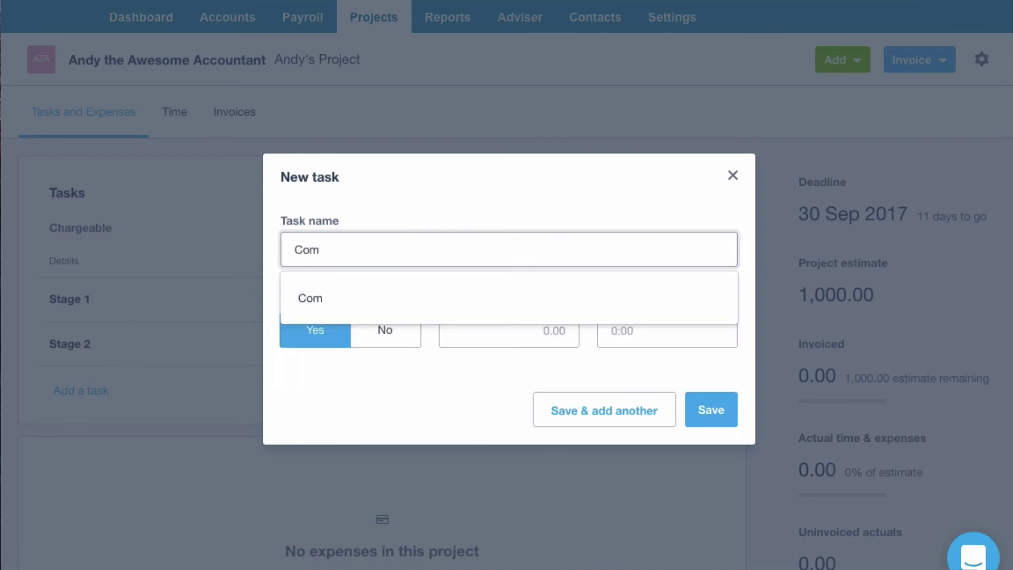
{"action": "type", "text": "pletion"}
{"action": "left_click", "coordinate": [337, 300]}
{"action": "left_click", "coordinate": [493, 339]}
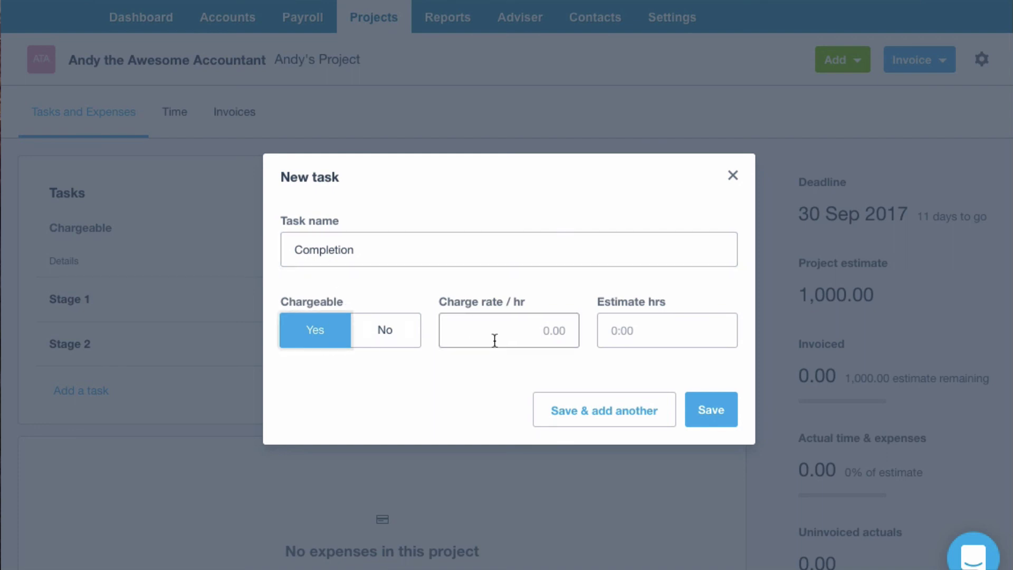
{"action": "type", "text": "50"}
{"action": "key", "text": "Tab"}
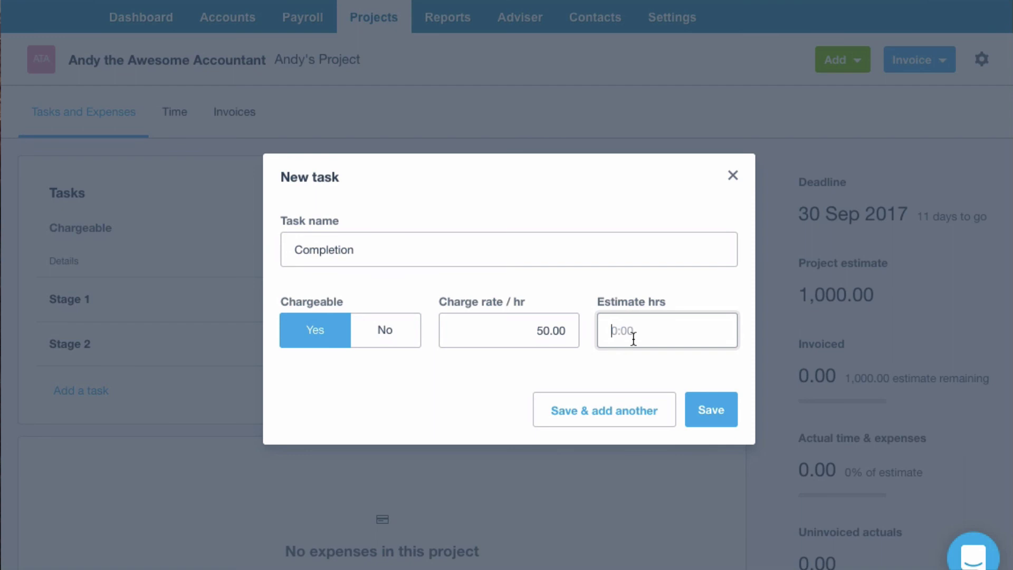
{"action": "type", "text": "10"}
{"action": "left_click", "coordinate": [720, 424]}
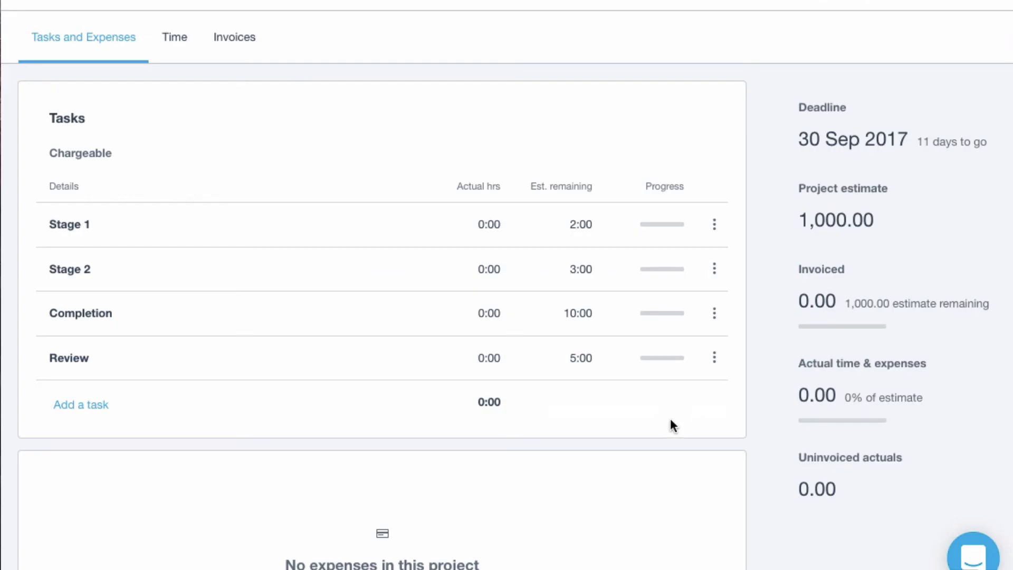
{"action": "scroll", "coordinate": [407, 296], "scroll_direction": "down", "scroll_amount": 2}
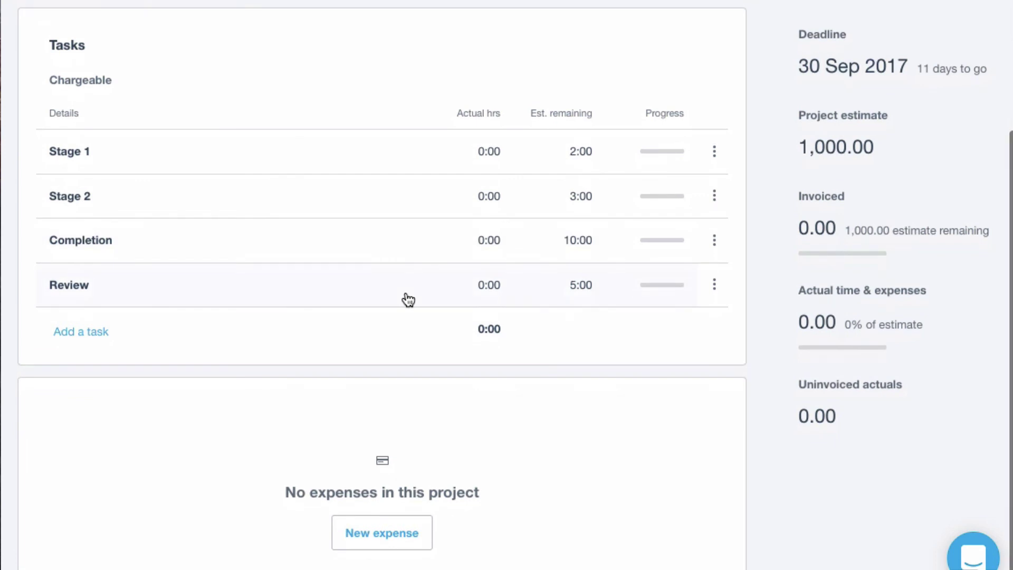
{"action": "scroll", "coordinate": [407, 296], "scroll_direction": "down", "scroll_amount": 1}
{"action": "scroll", "coordinate": [407, 297], "scroll_direction": "up", "scroll_amount": 3}
{"action": "scroll", "coordinate": [407, 296], "scroll_direction": "up", "scroll_amount": 2}
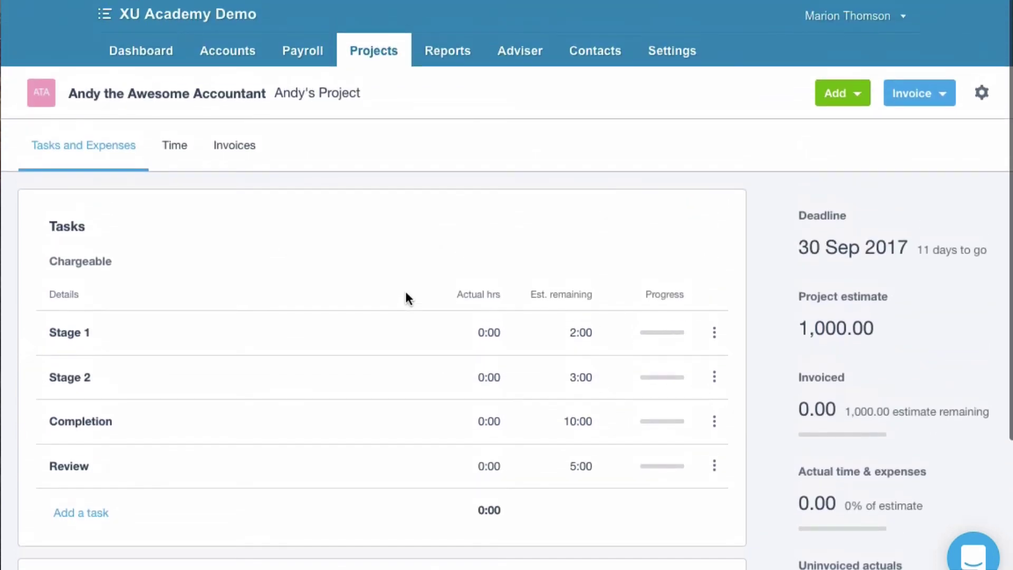
{"action": "scroll", "coordinate": [407, 296], "scroll_direction": "down", "scroll_amount": 5}
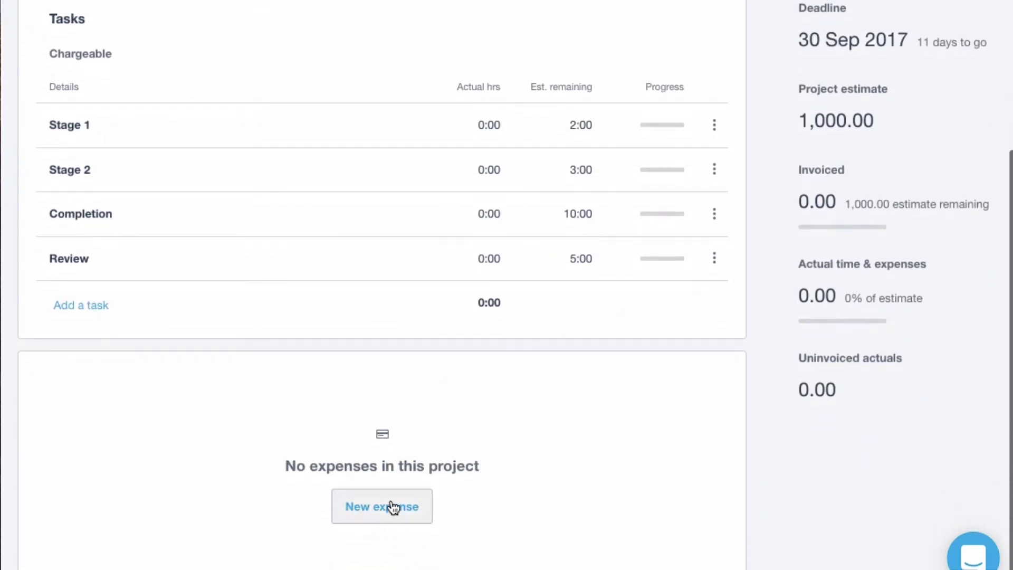
Step: Add a Parking expense with quantity 1 and a 6.00 unit price charged to the client
{"action": "left_click", "coordinate": [392, 506]}
{"action": "type", "text": "Parking"}
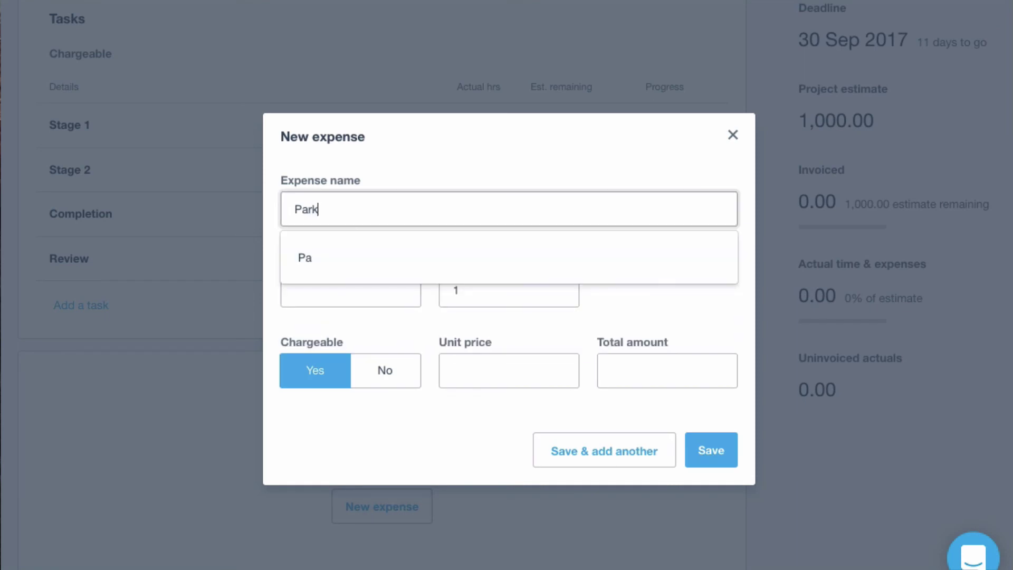
{"action": "left_click", "coordinate": [346, 284]}
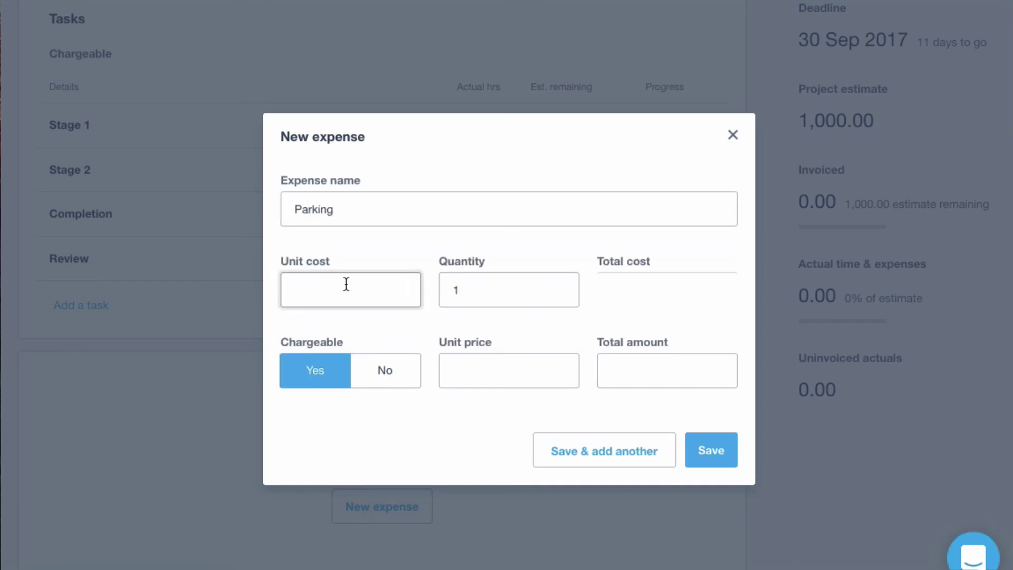
{"action": "type", "text": "6"}
{"action": "key", "text": "Tab"}
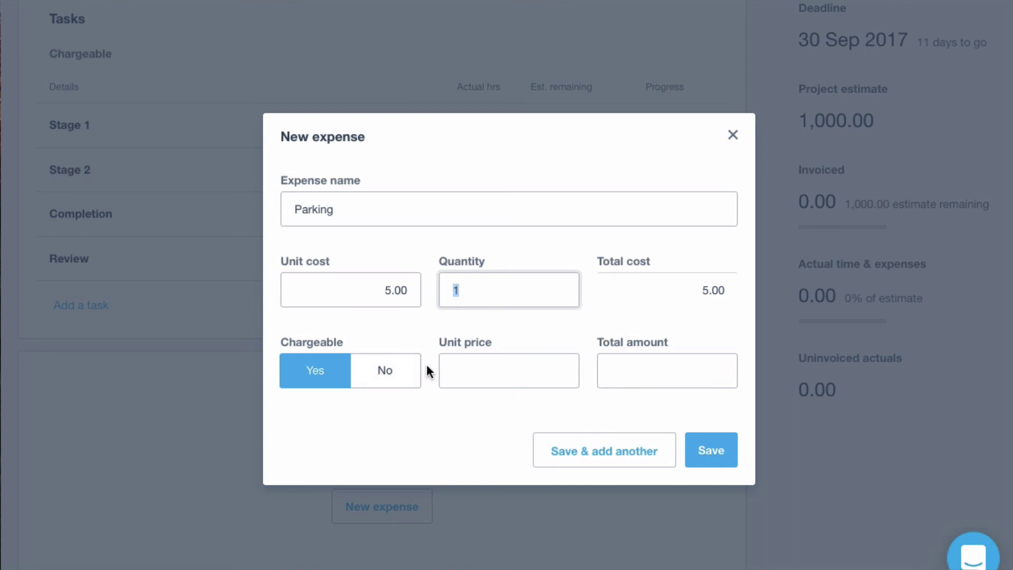
{"action": "left_click", "coordinate": [468, 370]}
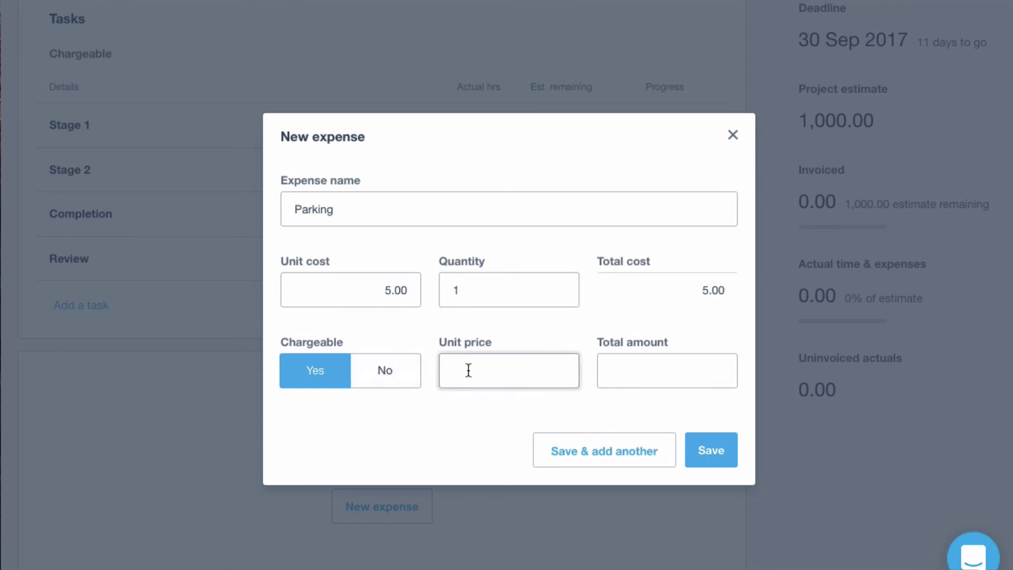
{"action": "type", "text": "6"}
{"action": "key", "text": "Tab"}
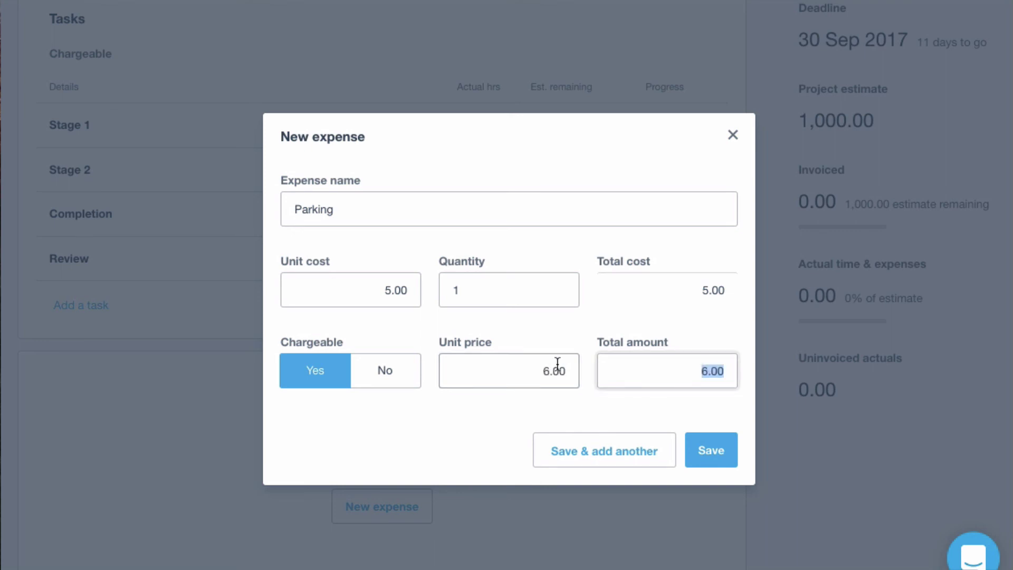
{"action": "left_click", "coordinate": [707, 450]}
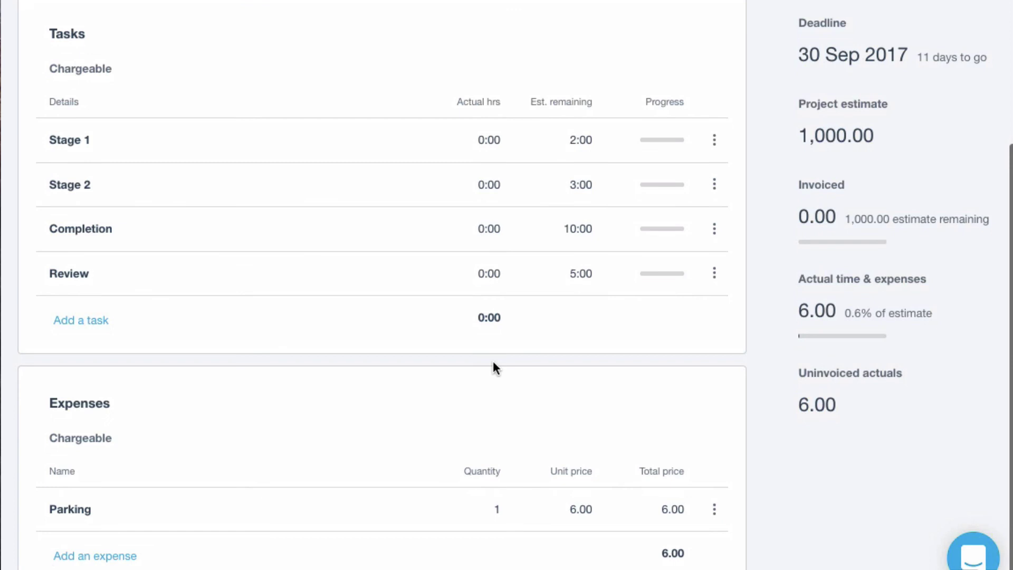
{"action": "scroll", "coordinate": [493, 362], "scroll_direction": "down", "scroll_amount": 1}
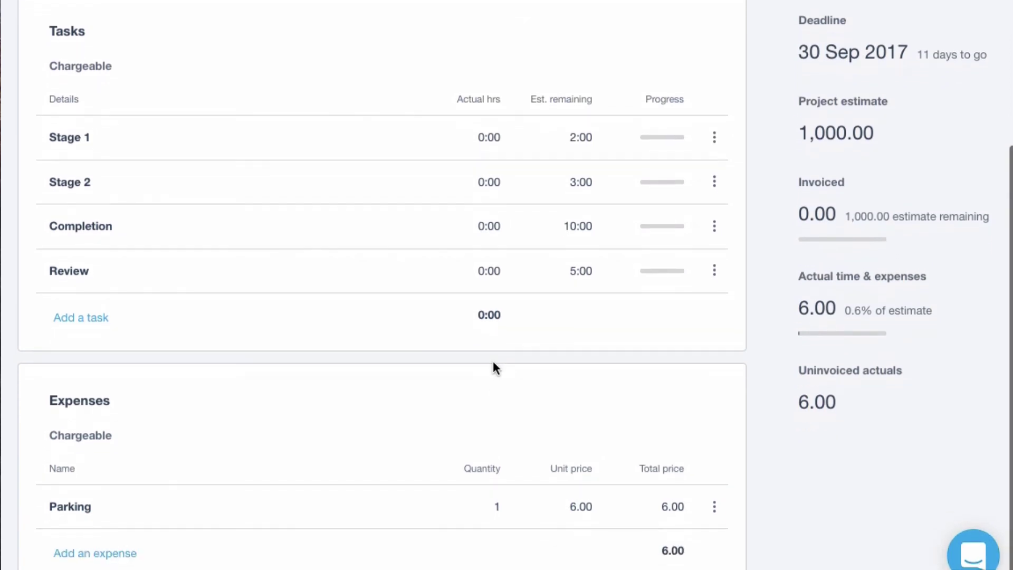
{"action": "scroll", "coordinate": [494, 363], "scroll_direction": "up", "scroll_amount": 5}
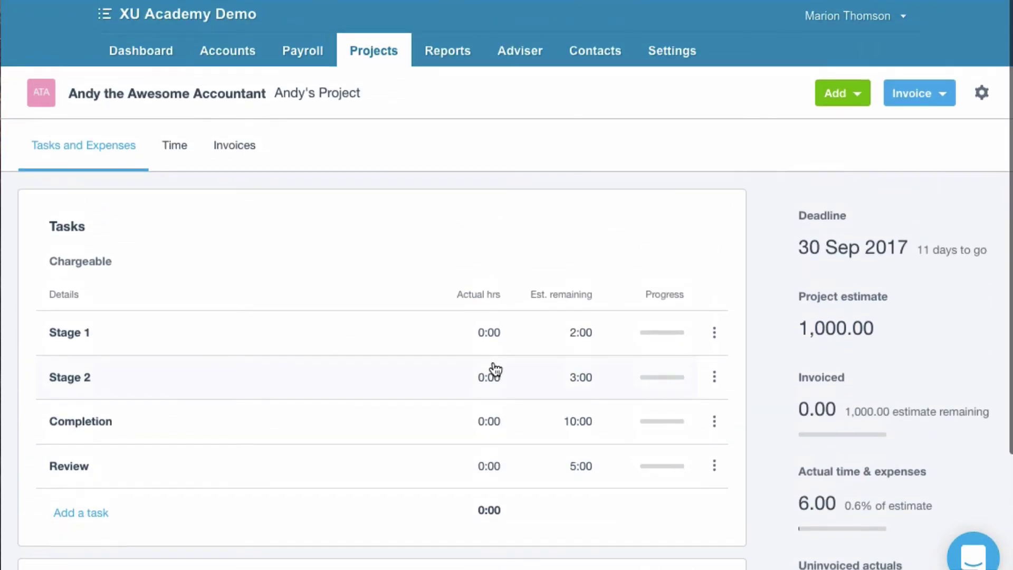
Step: Log a 1:00 Stage 1 time entry described 'Working on stage 1'
{"action": "scroll", "coordinate": [494, 369], "scroll_direction": "down", "scroll_amount": 2}
{"action": "left_click", "coordinate": [174, 74]}
{"action": "left_click", "coordinate": [391, 306]}
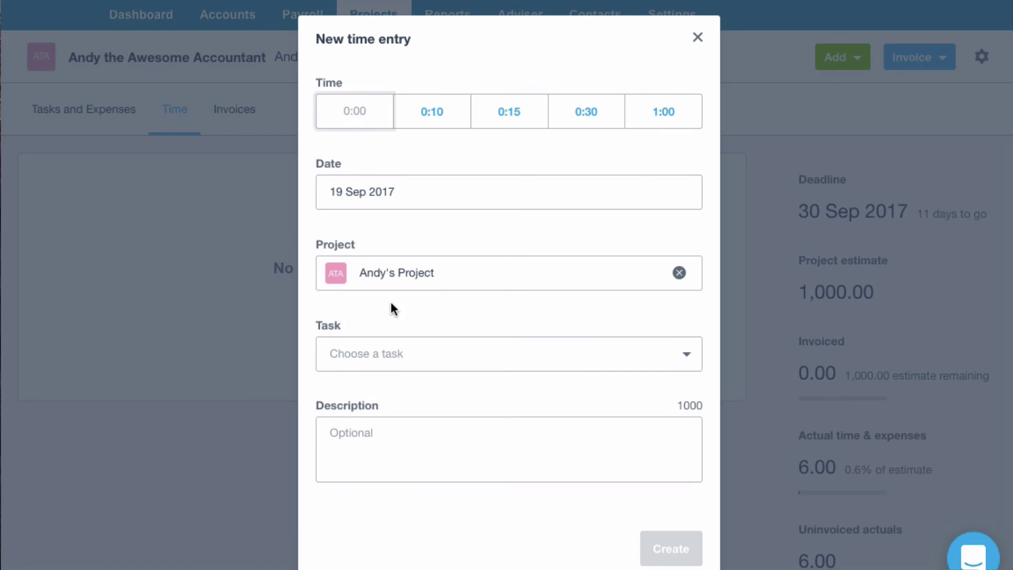
{"action": "type", "text": "1"}
{"action": "key", "text": "Tab"}
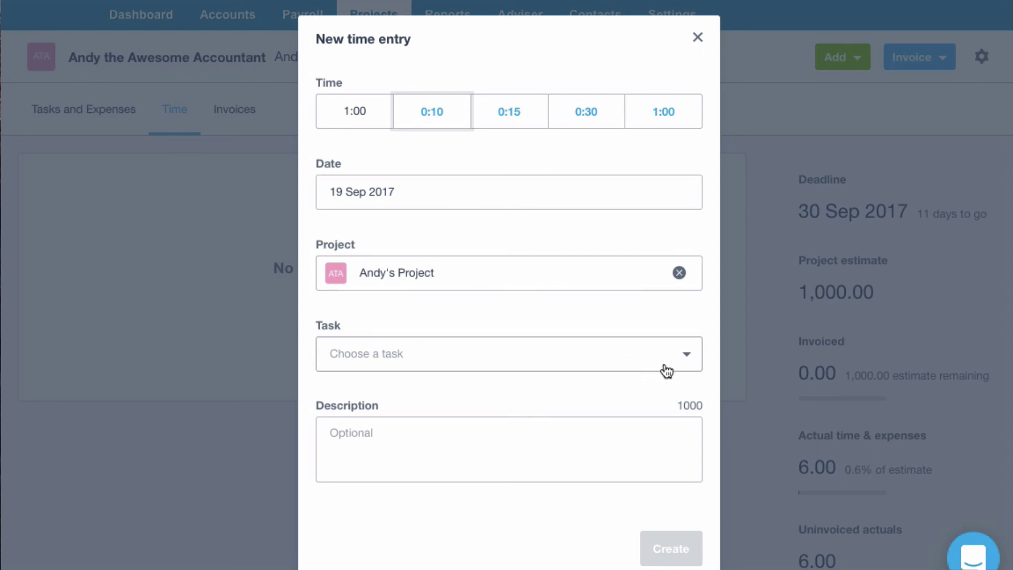
{"action": "left_click", "coordinate": [687, 359]}
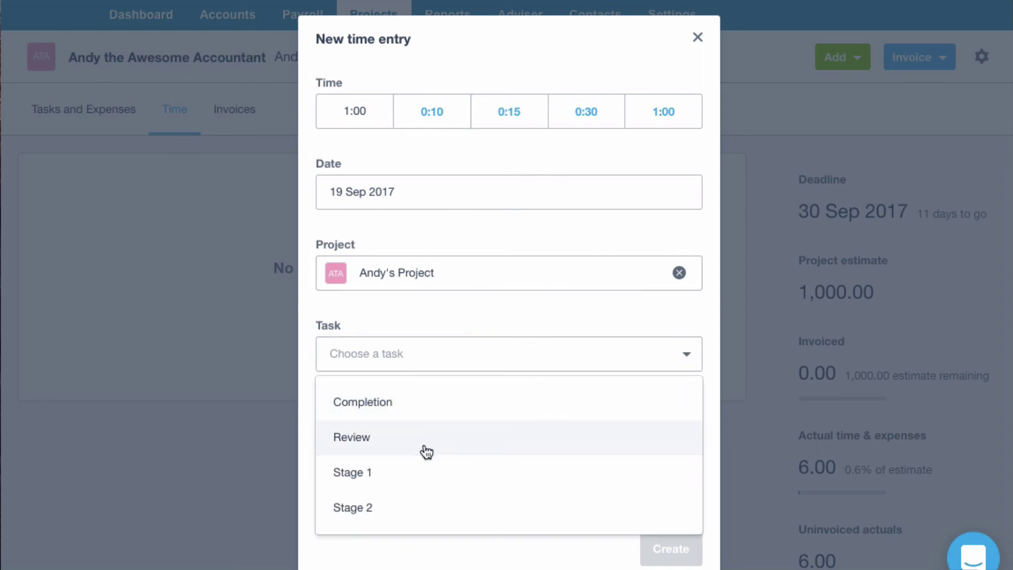
{"action": "left_click", "coordinate": [405, 479]}
{"action": "left_click", "coordinate": [344, 445]}
{"action": "type", "text": "Working on stage 1"}
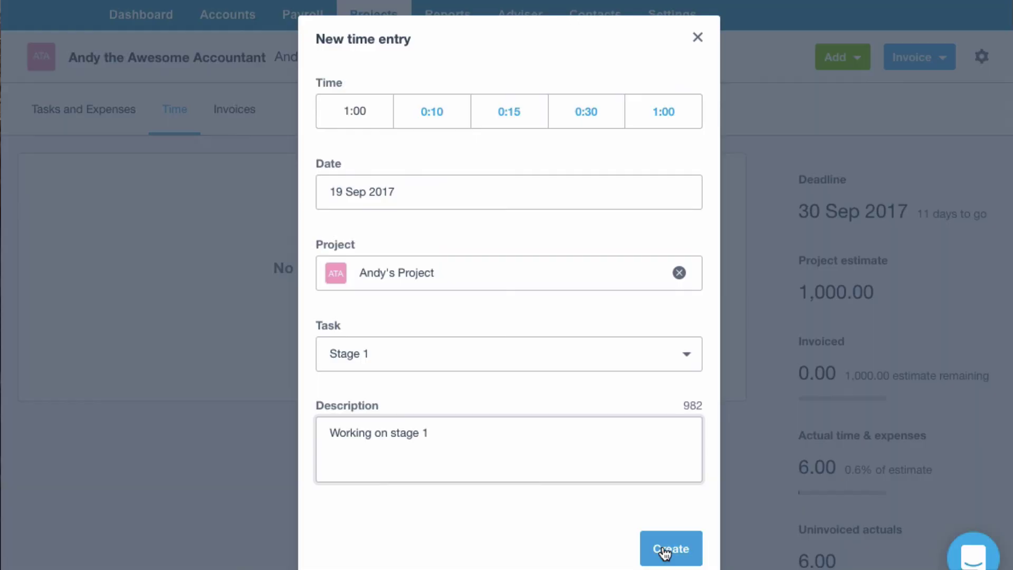
{"action": "left_click", "coordinate": [660, 547]}
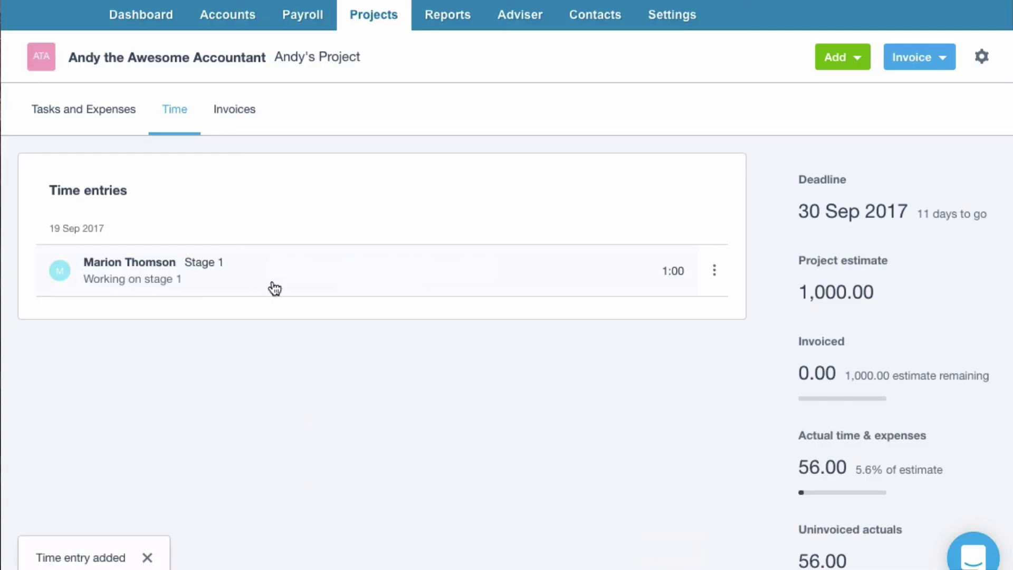
Step: Add a 3:00 'Finishing stage 1' entry, then change its time to 4:00
{"action": "left_click", "coordinate": [856, 61]}
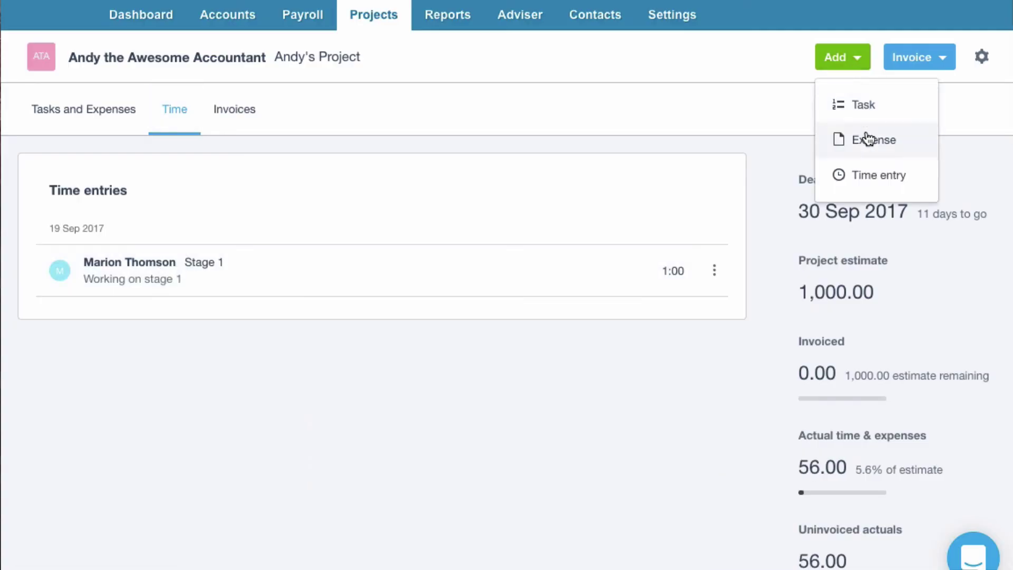
{"action": "left_click", "coordinate": [867, 176]}
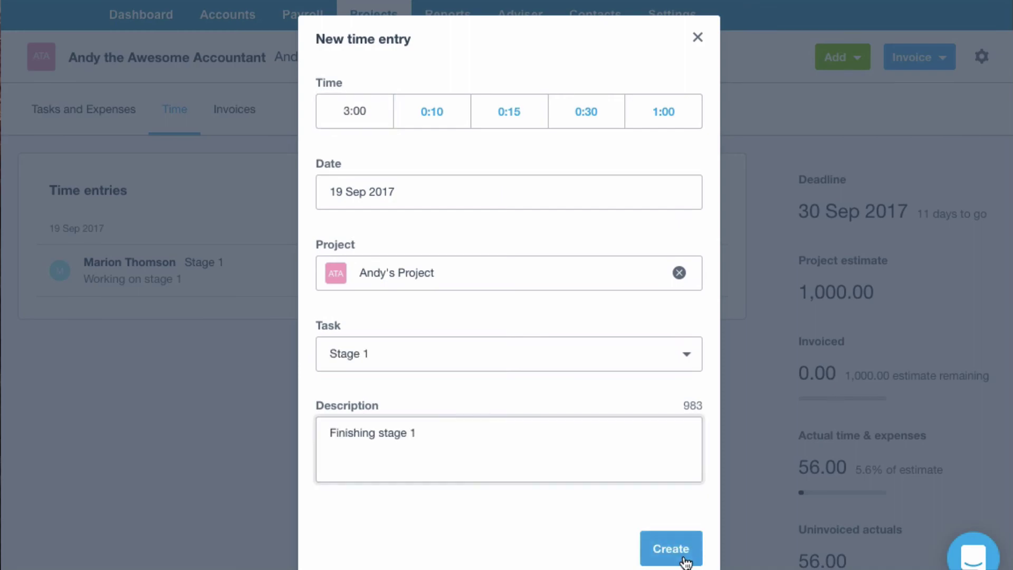
{"action": "left_click", "coordinate": [671, 548]}
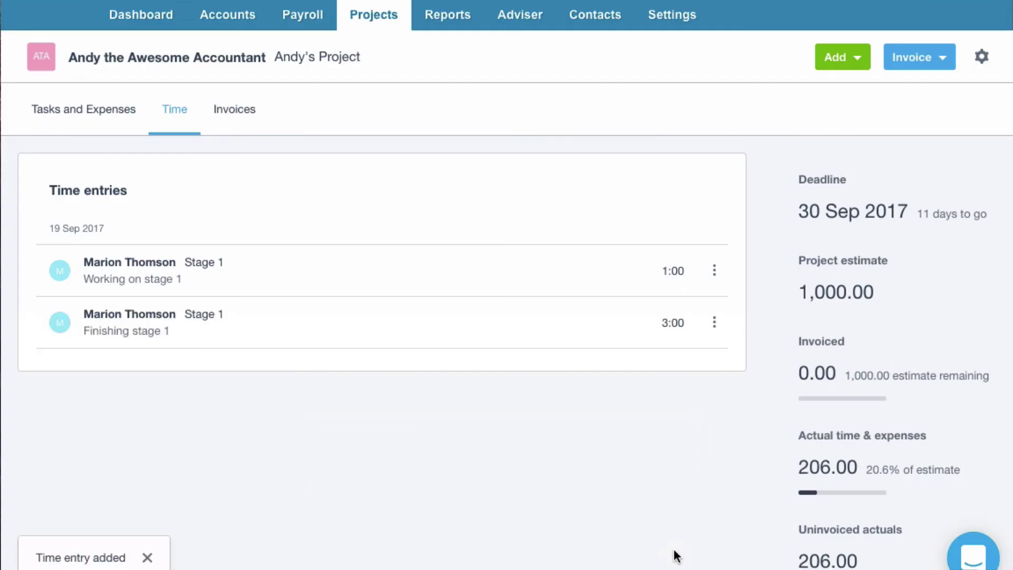
{"action": "left_click", "coordinate": [169, 316]}
{"action": "type", "text": "4"}
{"action": "key", "text": "Tab"}
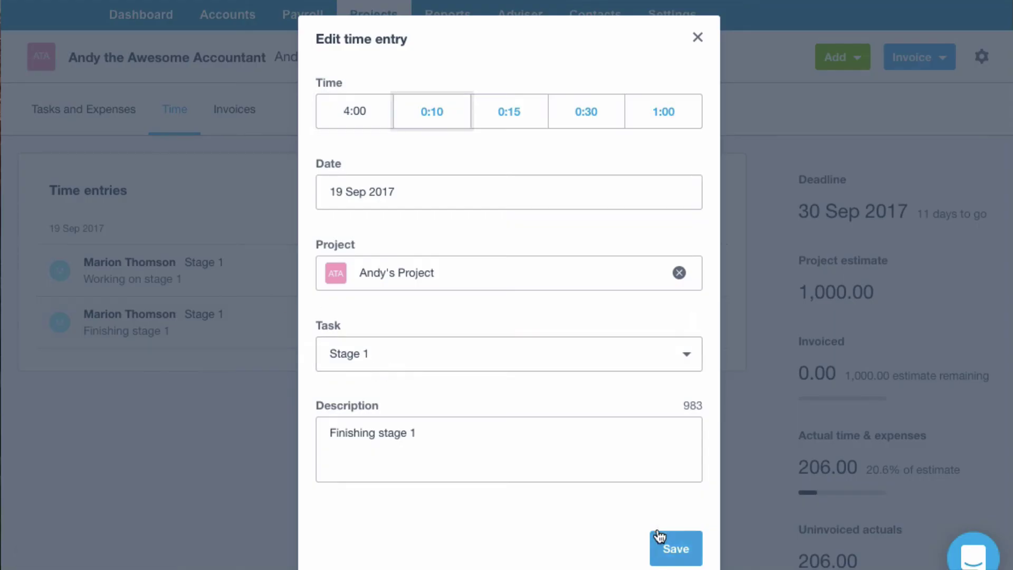
{"action": "left_click", "coordinate": [672, 546]}
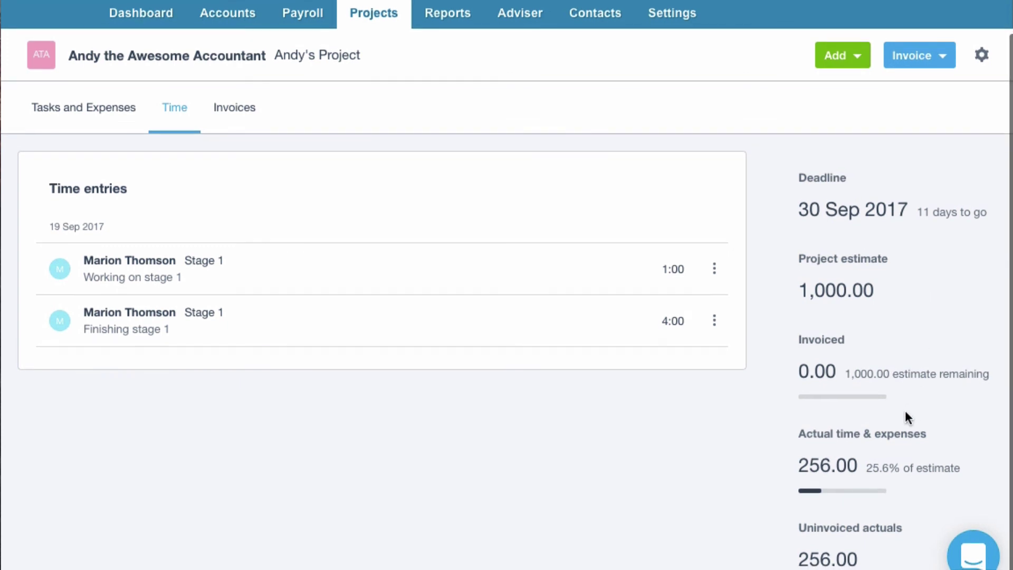
{"action": "scroll", "coordinate": [850, 454], "scroll_direction": "up", "scroll_amount": 1}
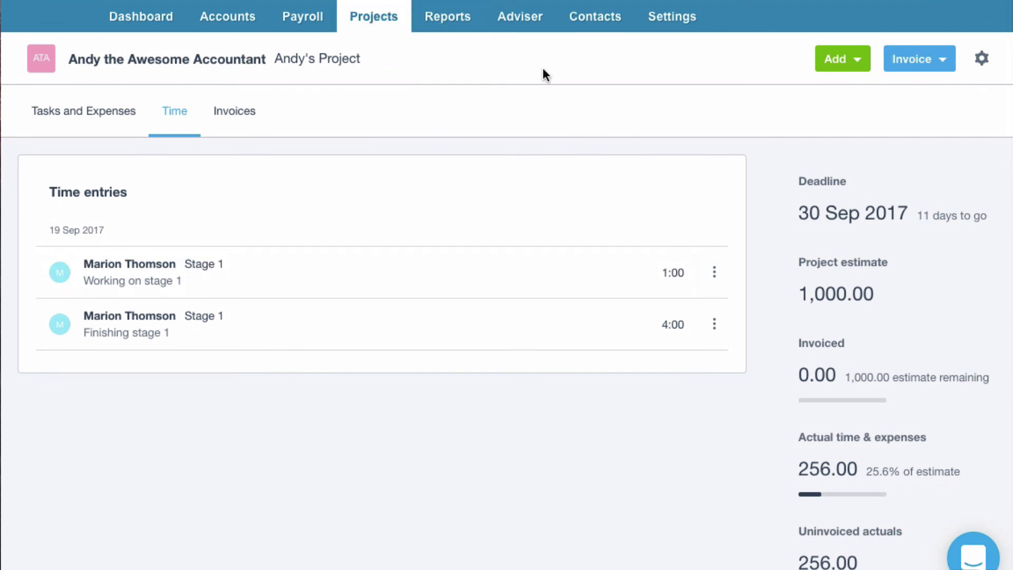
Step: Open the Project Details report from All Reports
{"action": "left_click", "coordinate": [470, 18]}
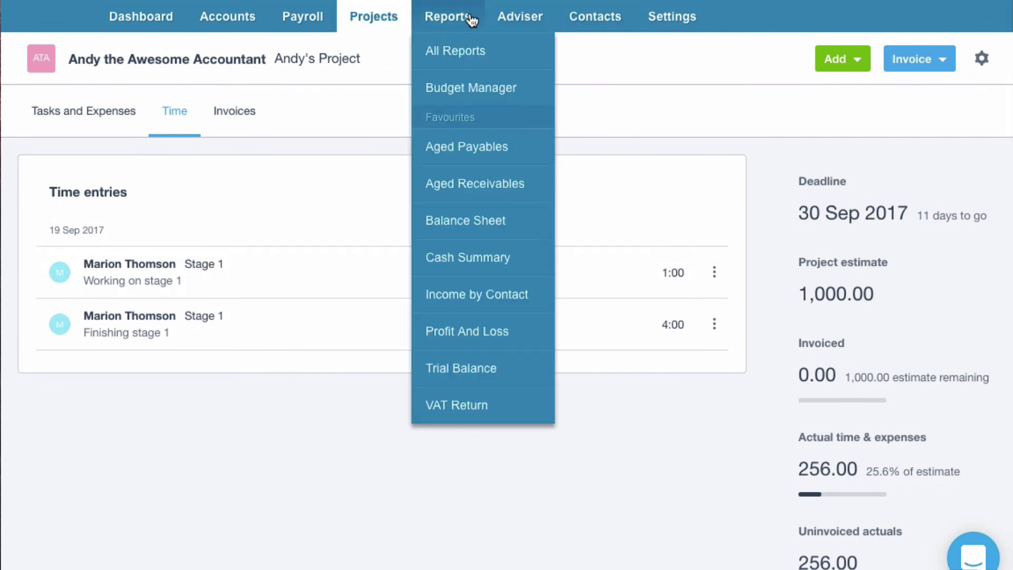
{"action": "left_click", "coordinate": [467, 53]}
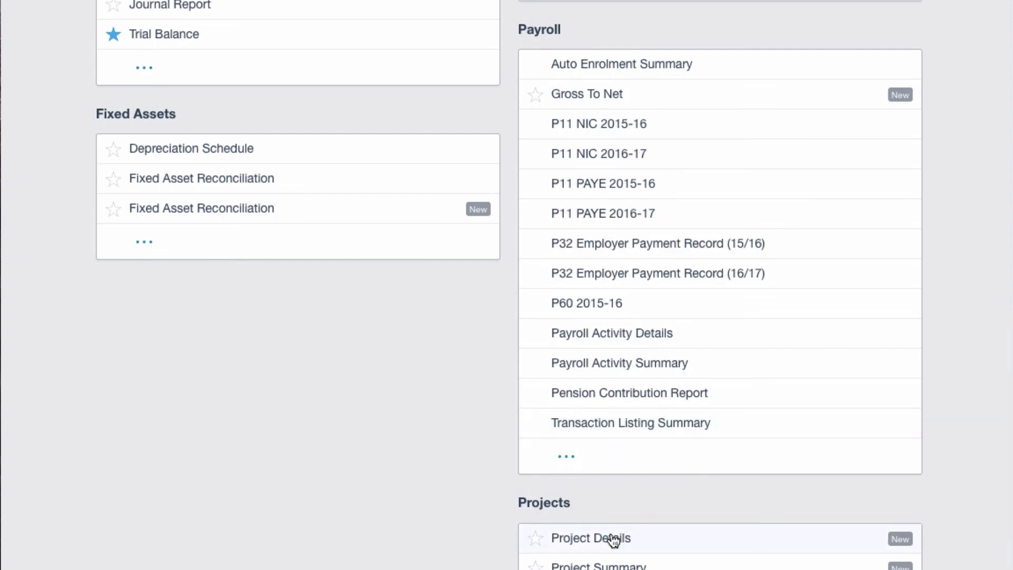
{"action": "left_click", "coordinate": [612, 538]}
{"action": "scroll", "coordinate": [490, 279], "scroll_direction": "down", "scroll_amount": 3}
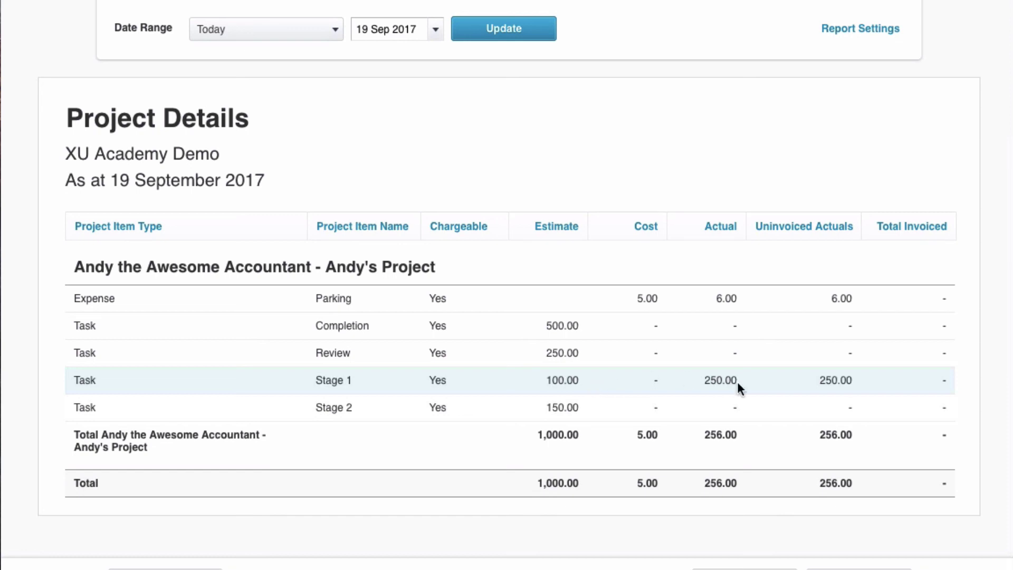
Step: Sort the report rows by Estimate, ending in ascending order
{"action": "left_click", "coordinate": [560, 227]}
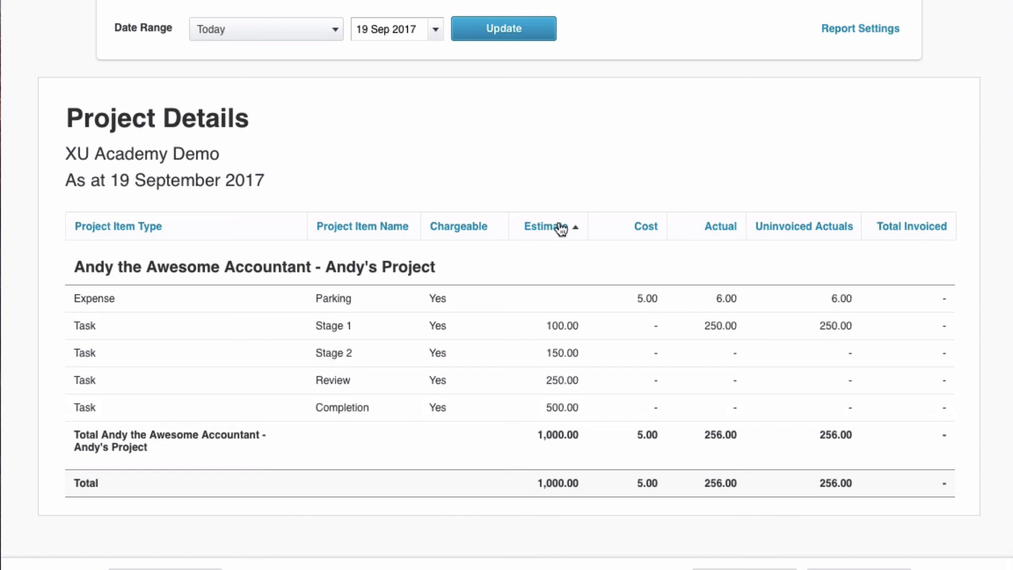
{"action": "left_click", "coordinate": [560, 227]}
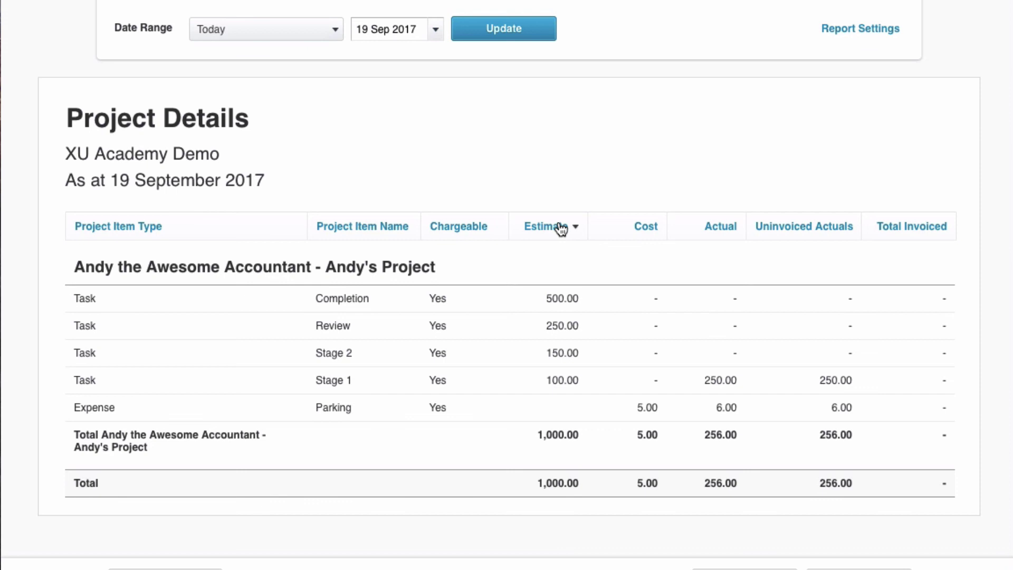
{"action": "left_click", "coordinate": [561, 227]}
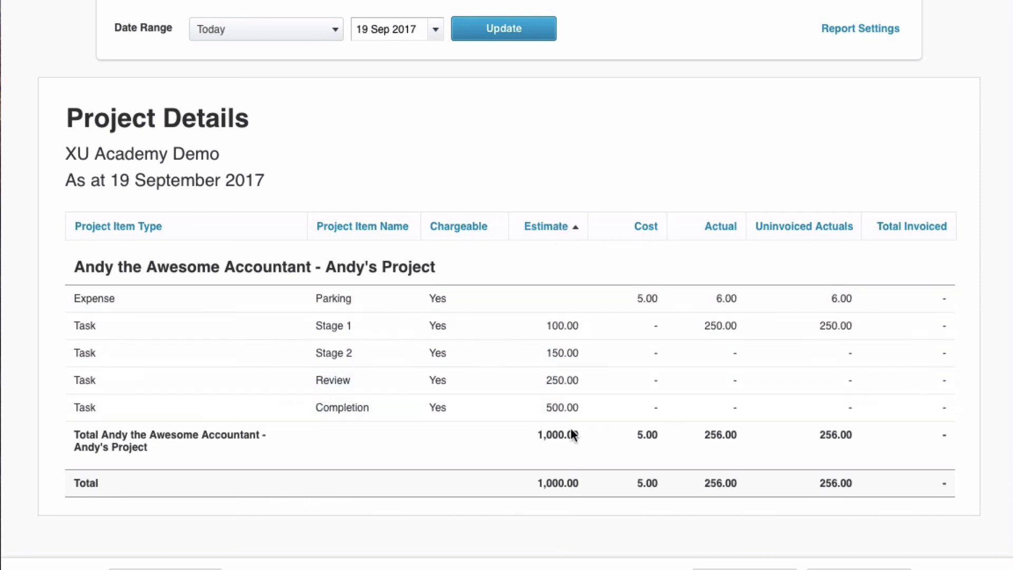
{"action": "left_click", "coordinate": [555, 232]}
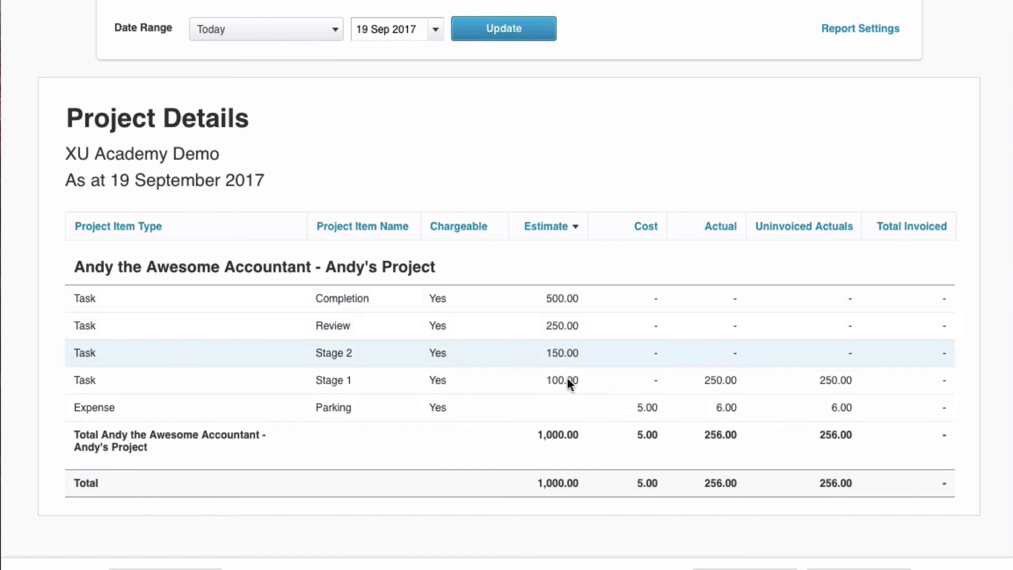
{"action": "left_click", "coordinate": [555, 232]}
{"action": "scroll", "coordinate": [555, 232], "scroll_direction": "up", "scroll_amount": 4}
{"action": "left_click", "coordinate": [459, 53]}
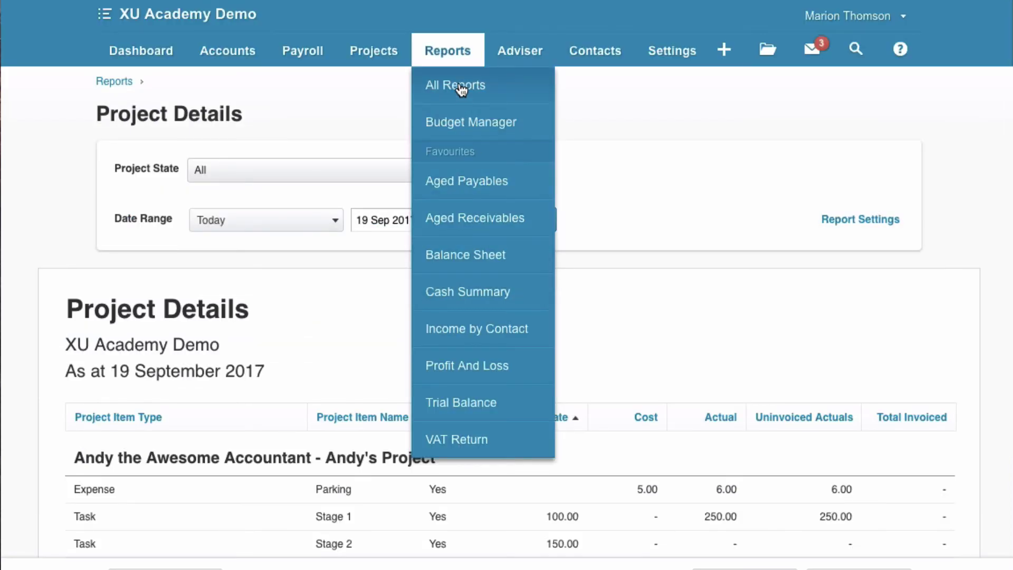
Step: View the Project Summary report listing Andy's Project with 256.00 actual and nothing invoiced
{"action": "left_click", "coordinate": [459, 87]}
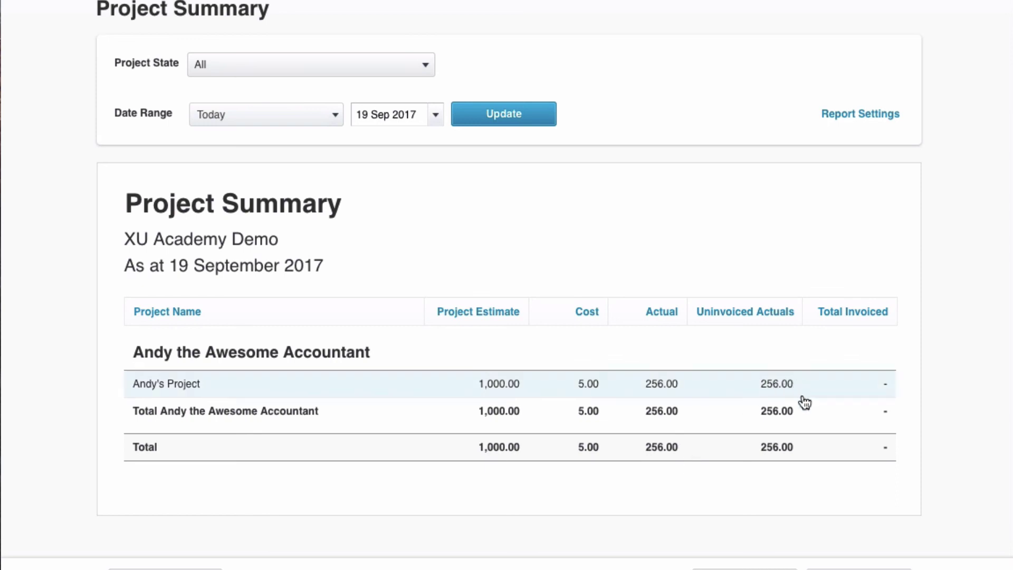
{"action": "scroll", "coordinate": [806, 440], "scroll_direction": "down", "scroll_amount": 1}
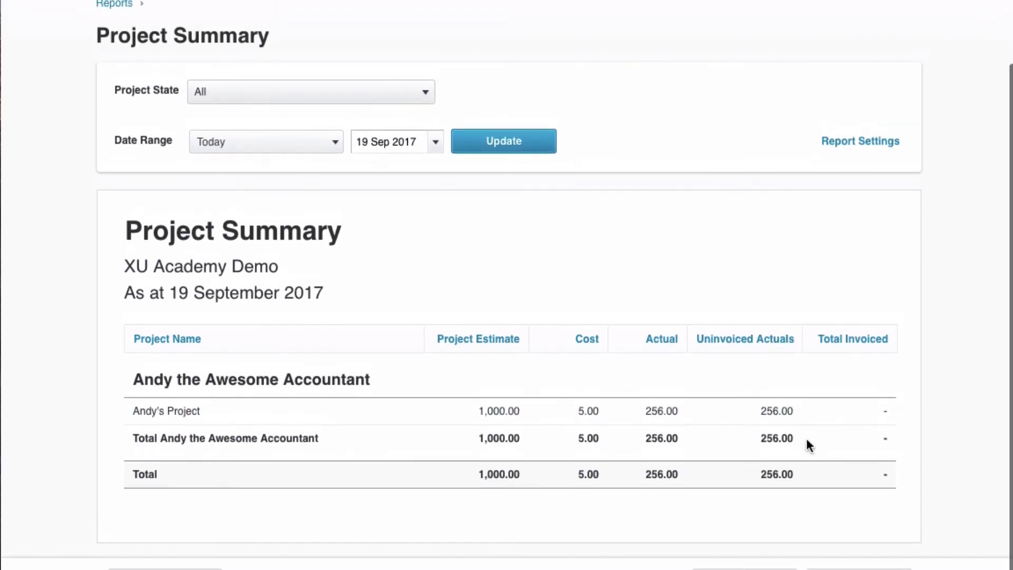
{"action": "scroll", "coordinate": [806, 445], "scroll_direction": "up", "scroll_amount": 3}
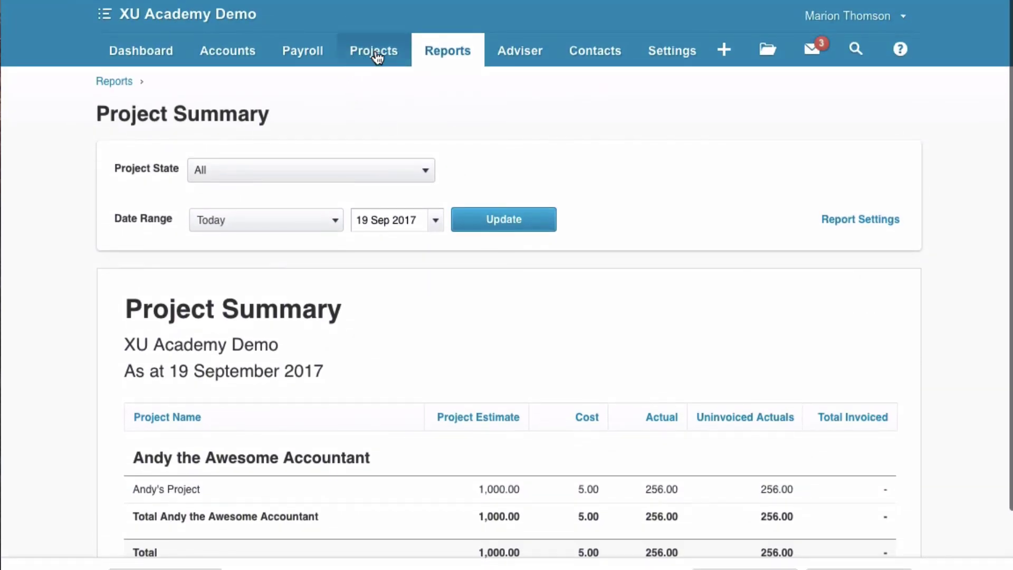
Step: Reopen Andy's Project and log a 5:00 Stage 2 time entry
{"action": "left_click", "coordinate": [377, 56]}
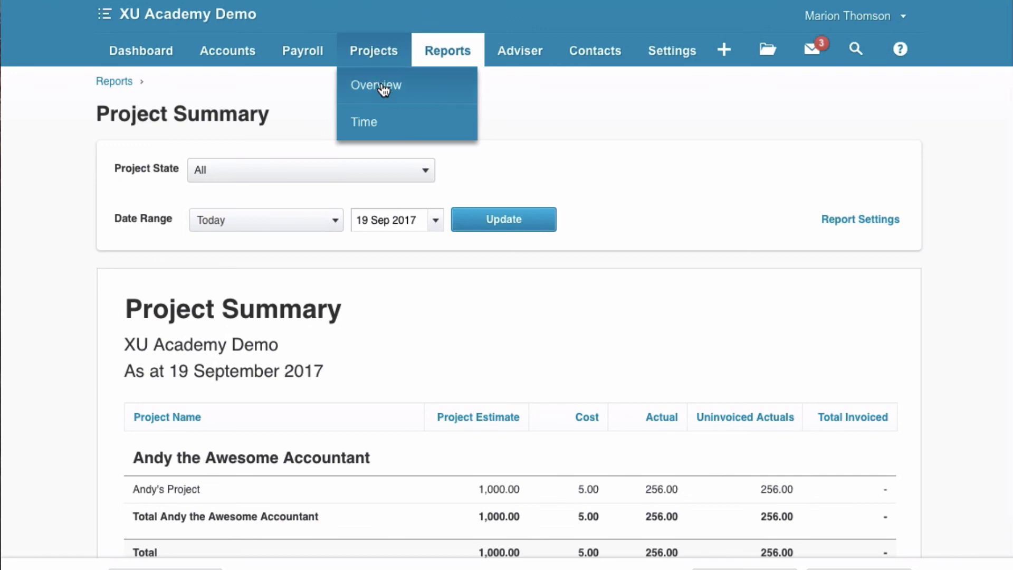
{"action": "left_click", "coordinate": [383, 87]}
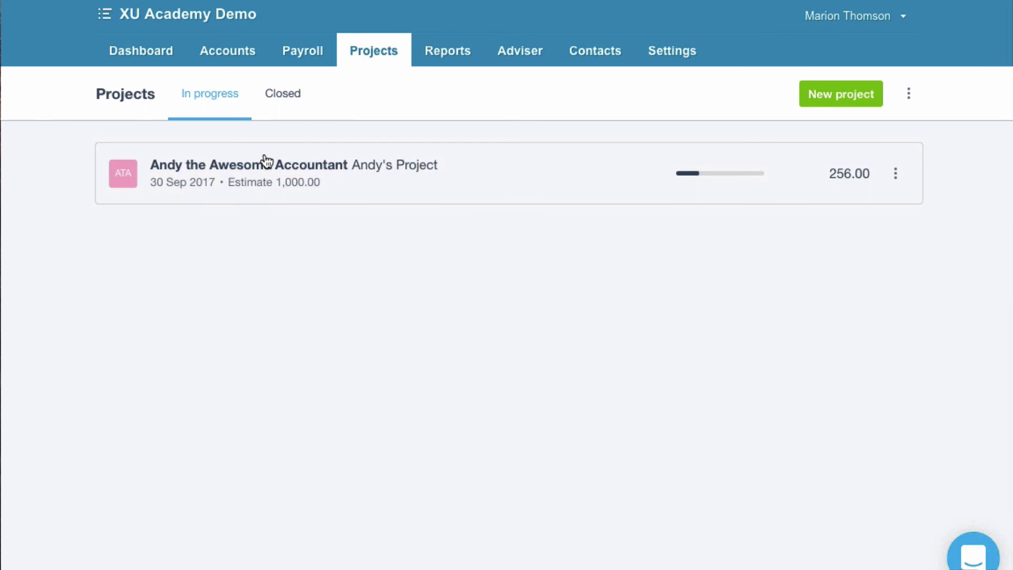
{"action": "left_click", "coordinate": [265, 168]}
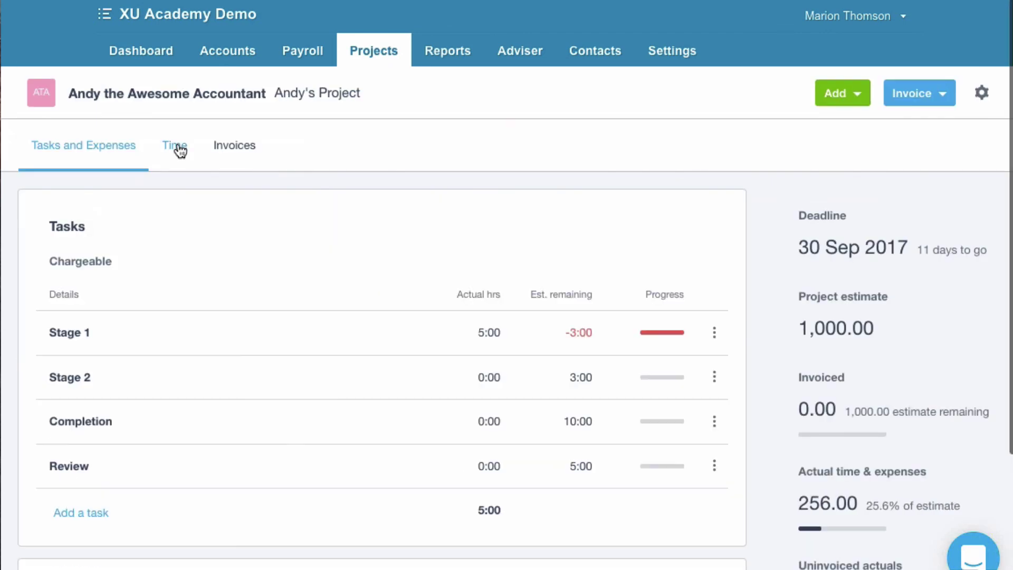
{"action": "left_click", "coordinate": [178, 150]}
{"action": "scroll", "coordinate": [253, 265], "scroll_direction": "down", "scroll_amount": 1}
{"action": "left_click", "coordinate": [857, 58]}
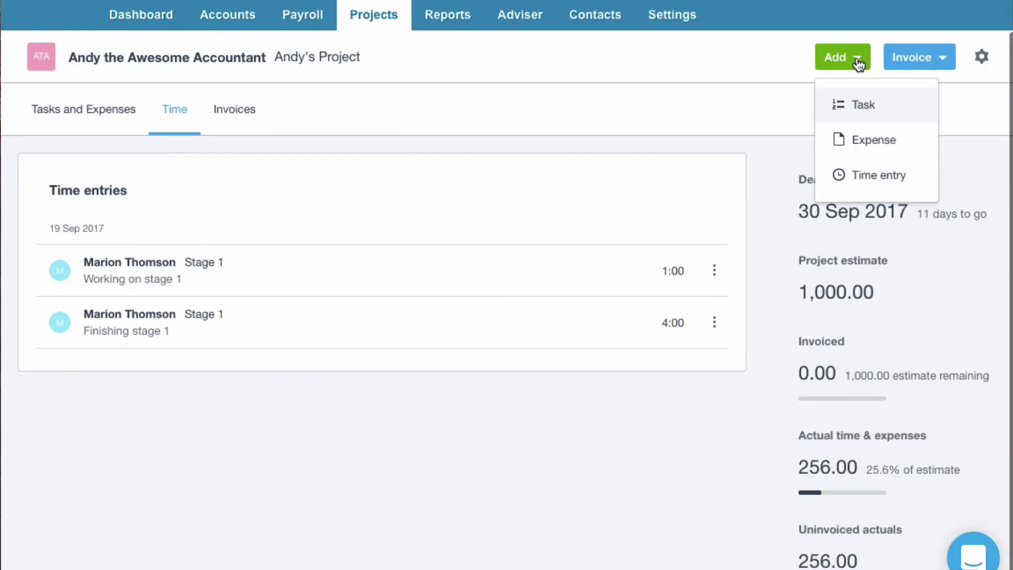
{"action": "left_click", "coordinate": [869, 183]}
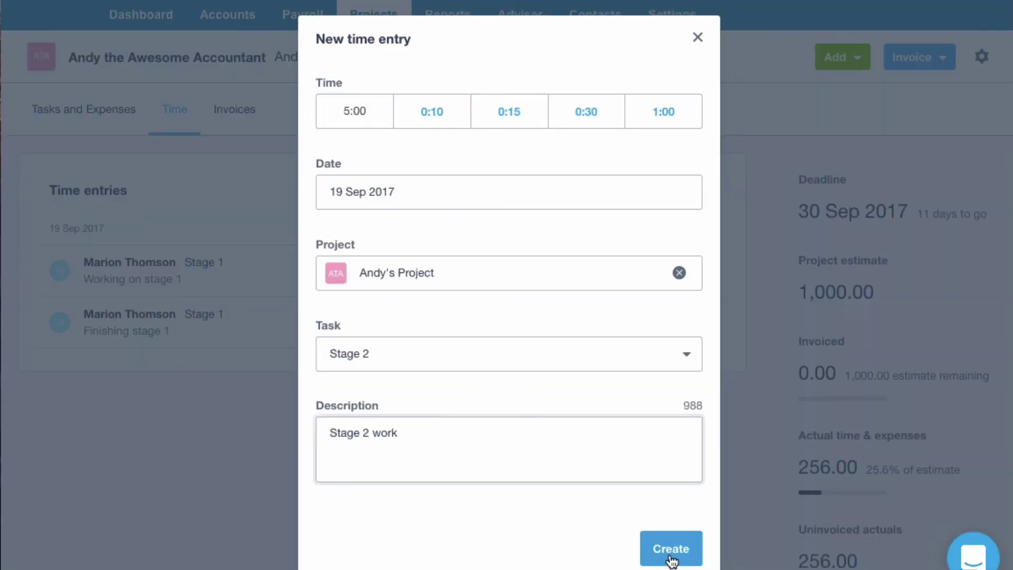
{"action": "left_click", "coordinate": [671, 560]}
Step: Add a chargeable 'More parking' expense to the project
{"action": "left_click", "coordinate": [842, 57]}
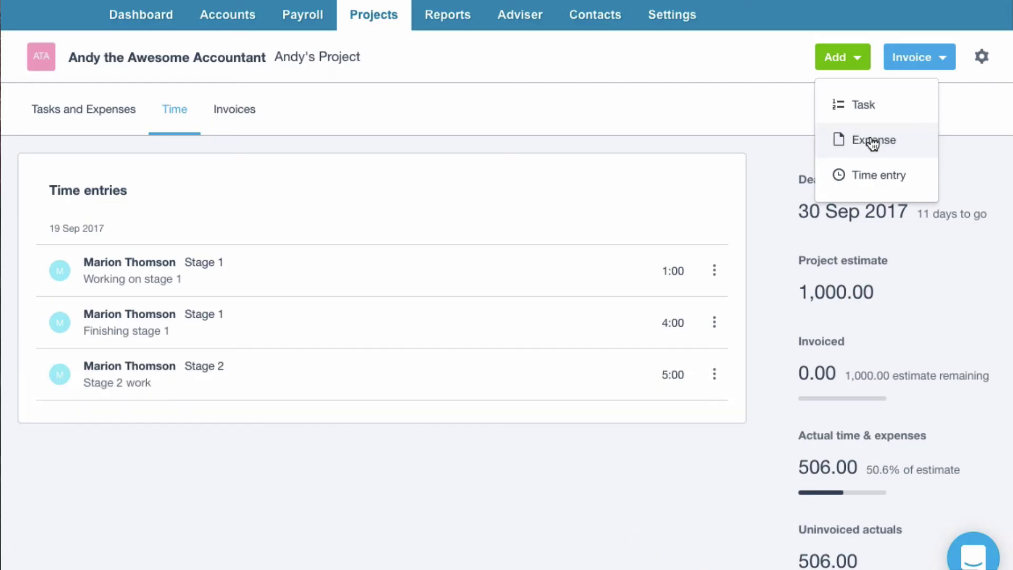
{"action": "left_click", "coordinate": [872, 139]}
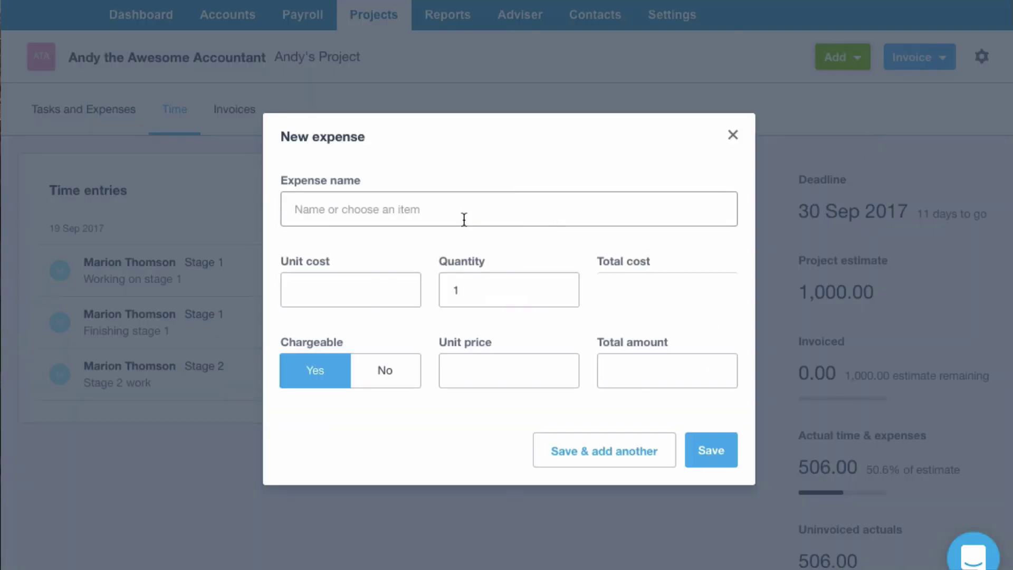
{"action": "left_click", "coordinate": [347, 214]}
{"action": "type", "text": "More parking"}
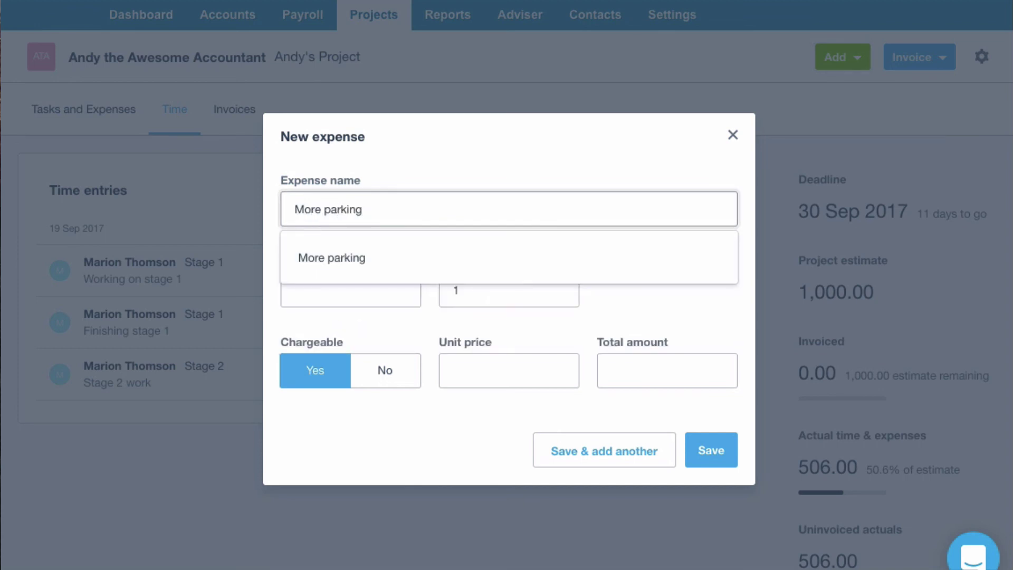
{"action": "key", "text": "Tab"}
{"action": "left_click", "coordinate": [703, 447]}
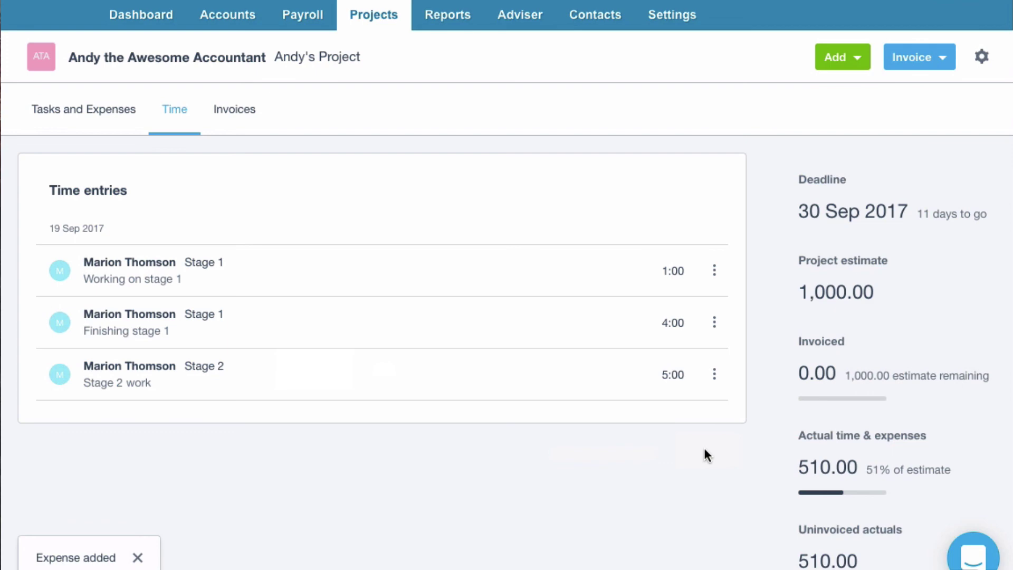
Step: Scroll through the Profit & Loss report for the month ended 30 September 2017
{"action": "left_click", "coordinate": [445, 22]}
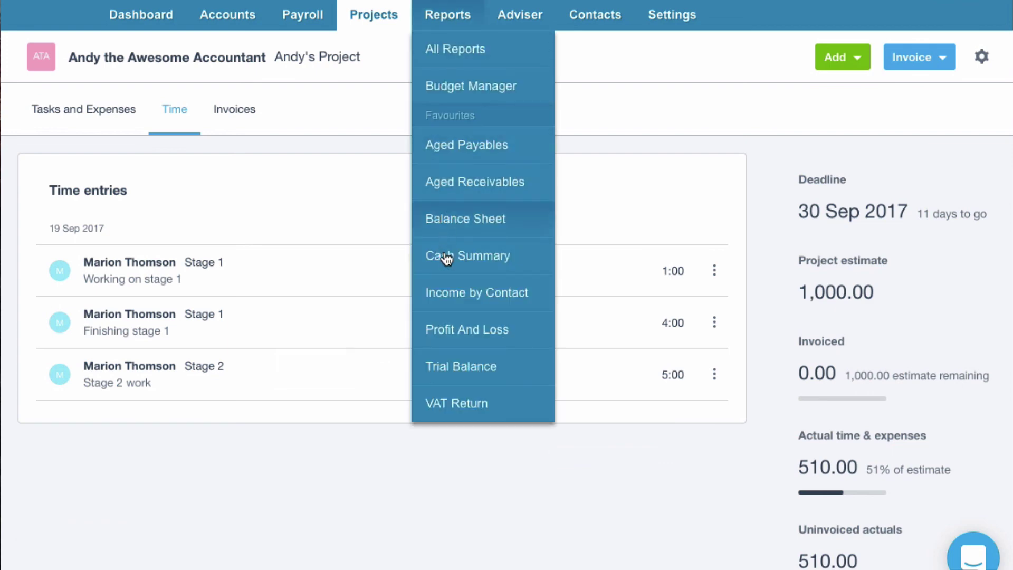
{"action": "left_click", "coordinate": [452, 331]}
{"action": "scroll", "coordinate": [453, 332], "scroll_direction": "down", "scroll_amount": 3}
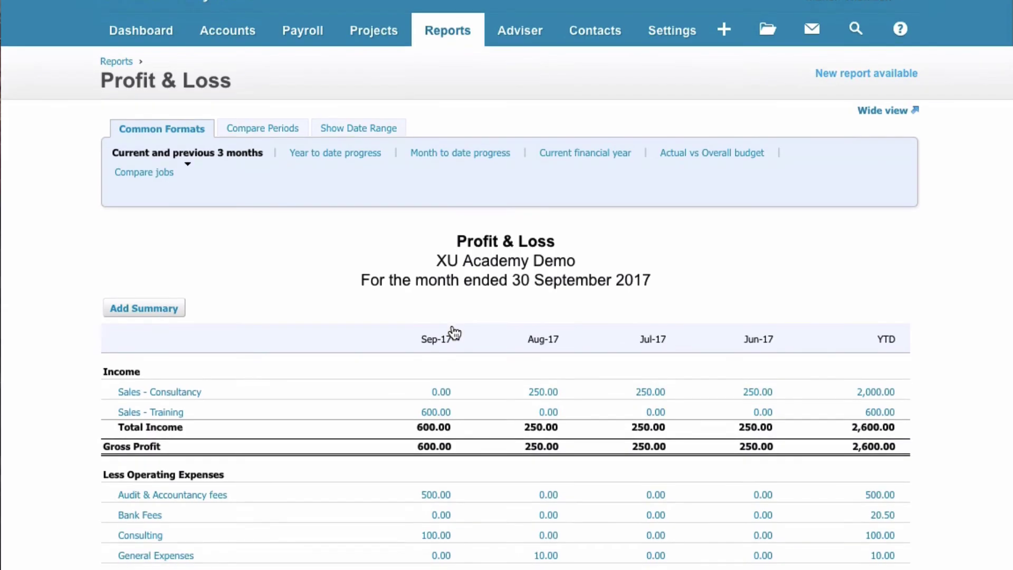
{"action": "scroll", "coordinate": [454, 332], "scroll_direction": "down", "scroll_amount": 1}
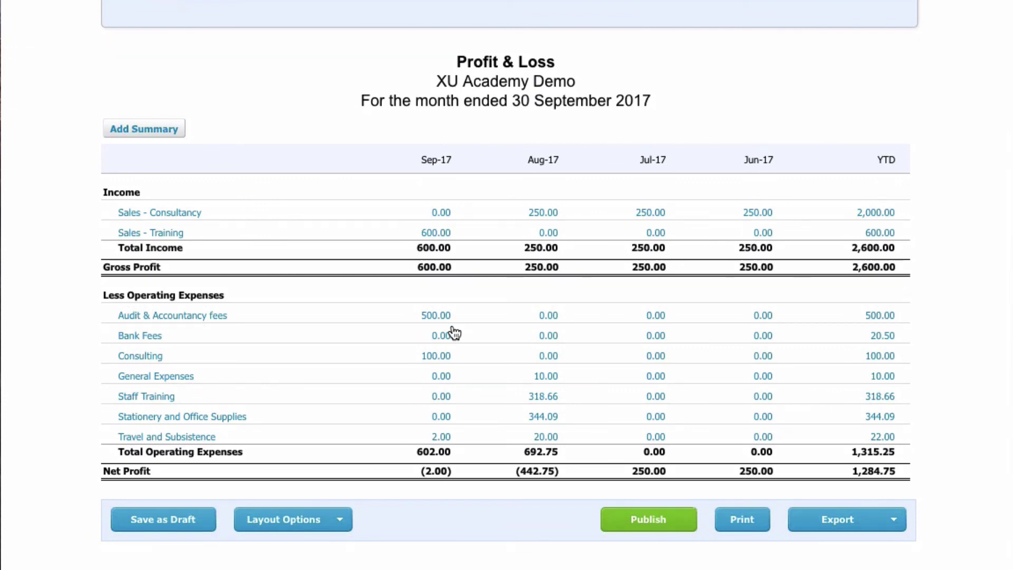
{"action": "scroll", "coordinate": [453, 333], "scroll_direction": "down", "scroll_amount": 1}
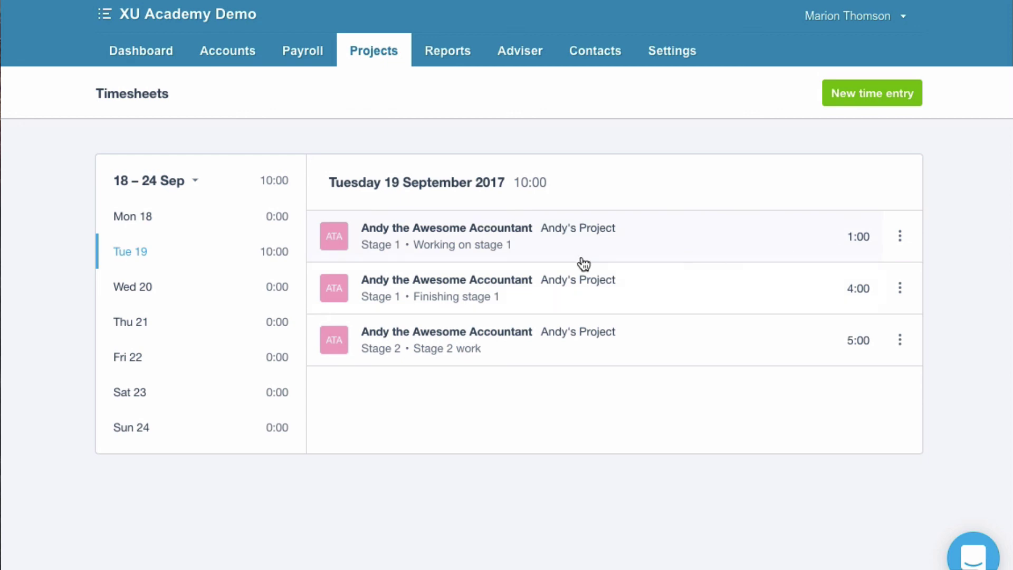
Step: Start a new time entry and set its duration to 2:00
{"action": "left_click", "coordinate": [851, 102]}
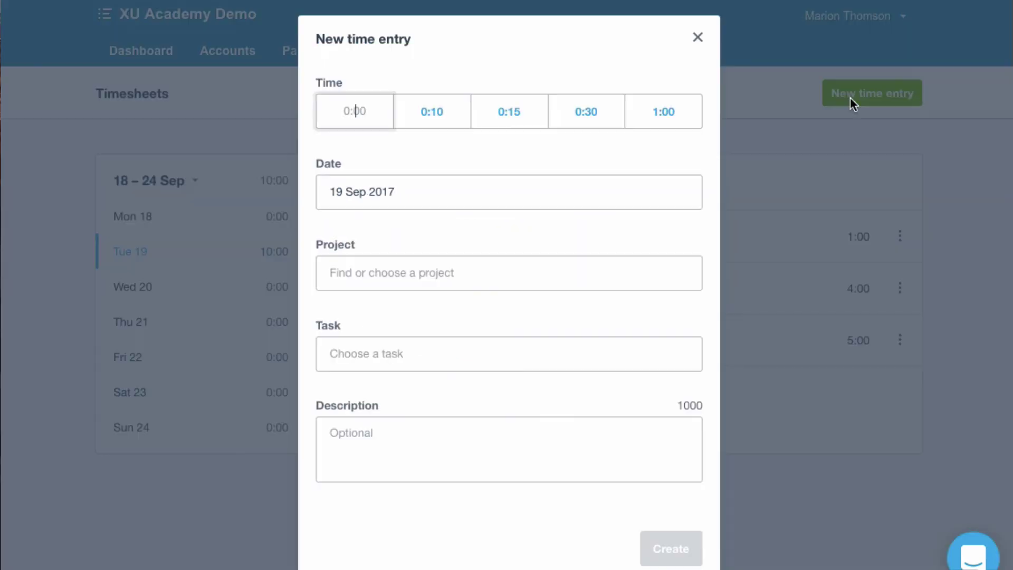
{"action": "left_click", "coordinate": [509, 112]}
{"action": "left_click", "coordinate": [595, 113]}
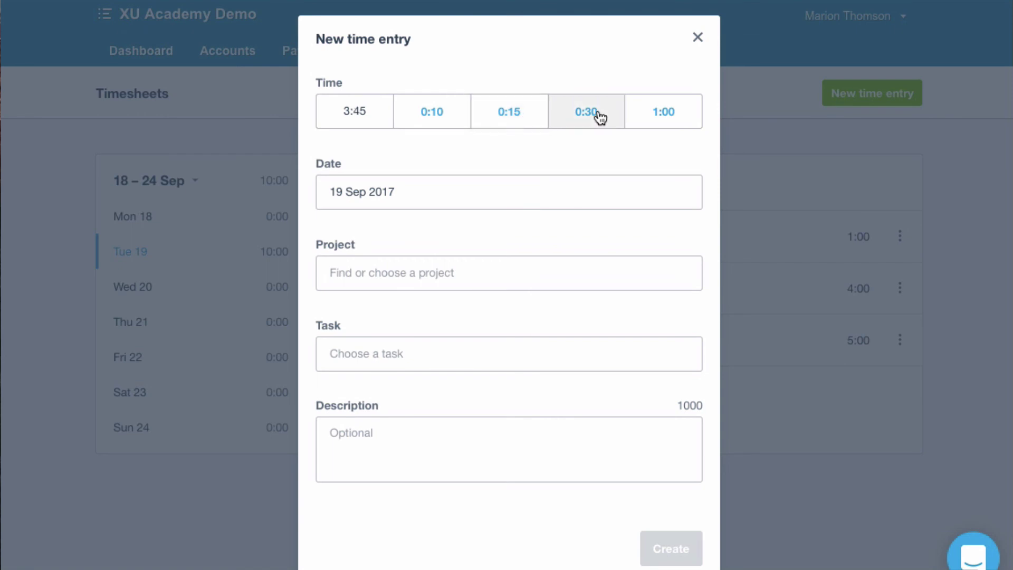
{"action": "left_click", "coordinate": [657, 117]}
{"action": "left_click", "coordinate": [656, 117]}
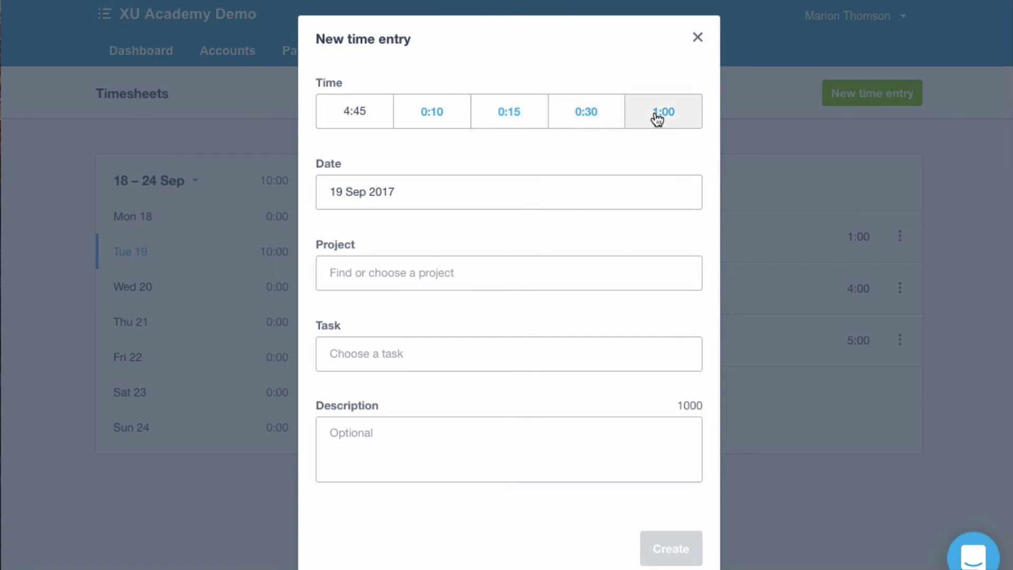
{"action": "left_click_drag", "start_coordinate": [369, 106], "coordinate": [338, 103]}
{"action": "type", "text": "2"}
{"action": "key", "text": "Tab"}
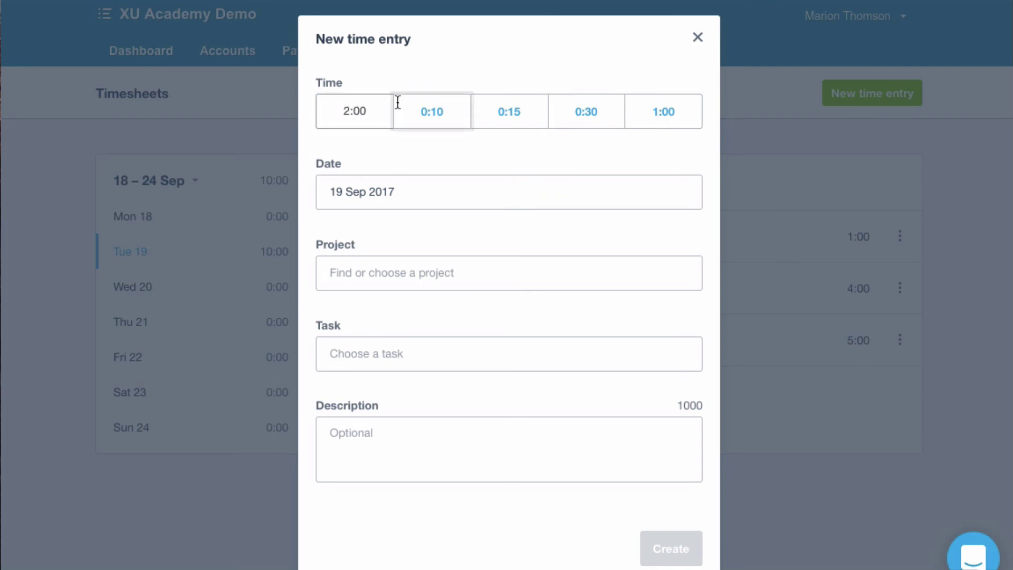
Step: Date the entry 18 September and assign it to Andy's Project and a task
{"action": "left_click", "coordinate": [421, 198]}
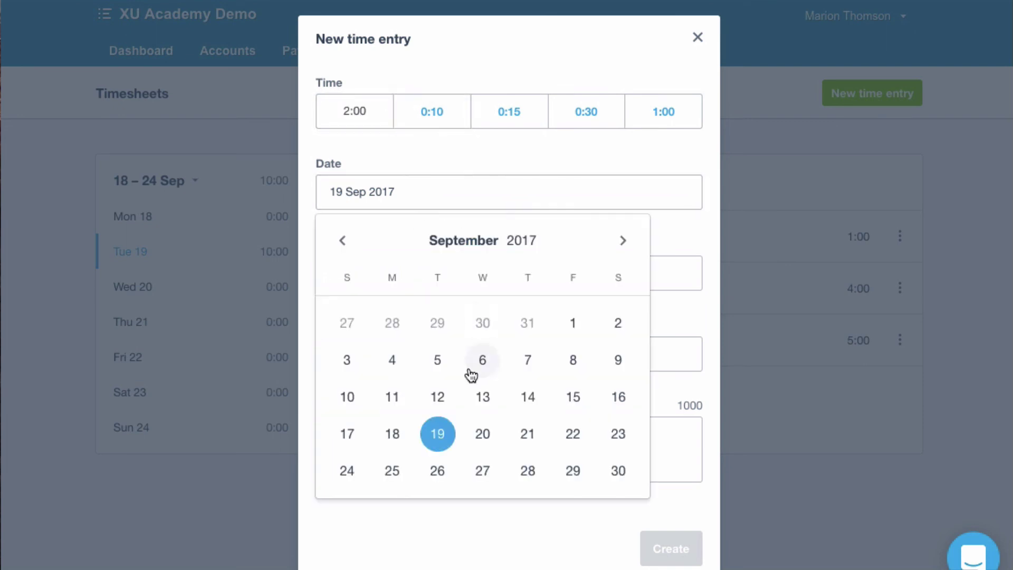
{"action": "left_click", "coordinate": [393, 434]}
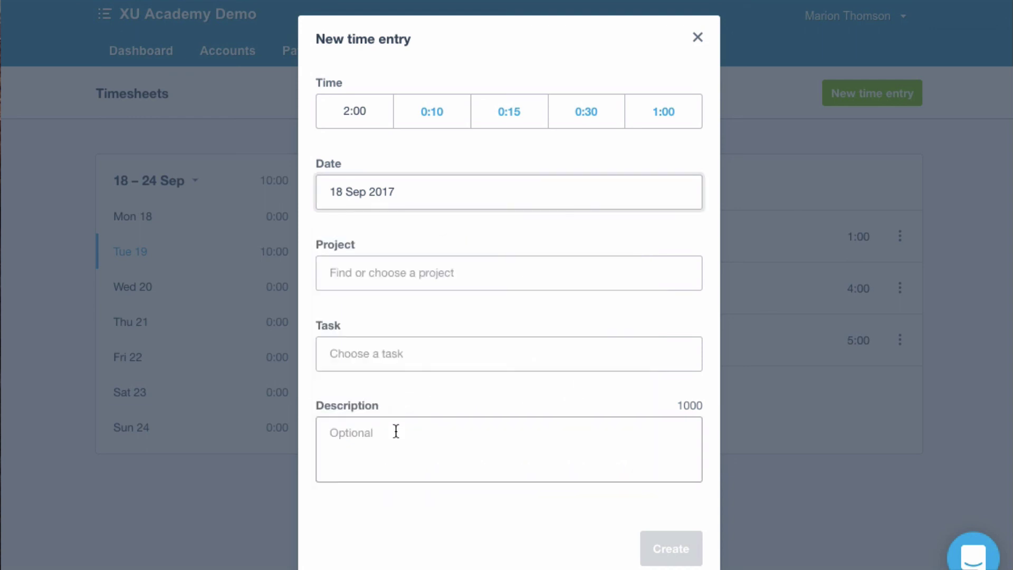
{"action": "left_click", "coordinate": [360, 280]}
{"action": "left_click", "coordinate": [417, 329]}
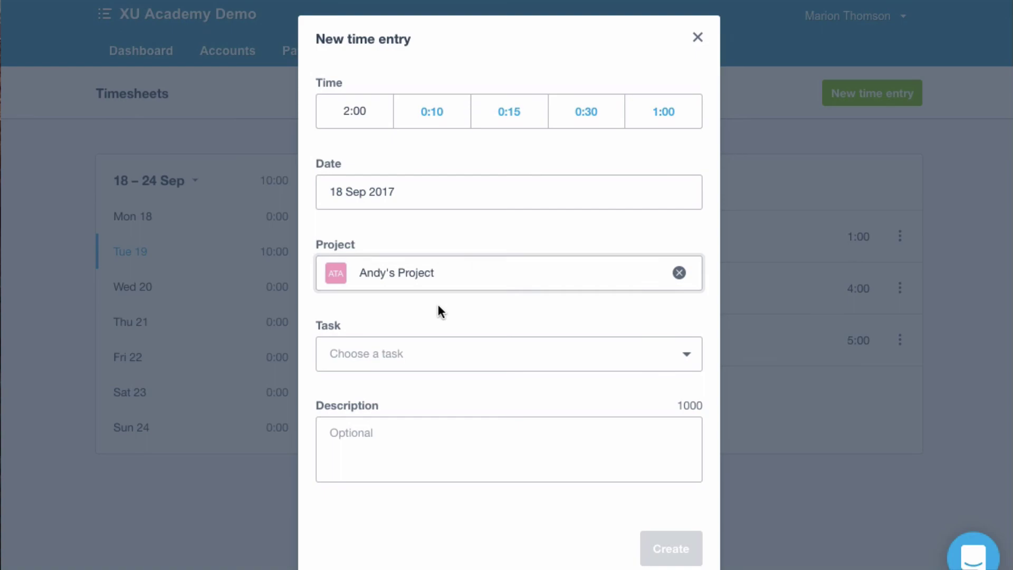
{"action": "left_click", "coordinate": [404, 362]}
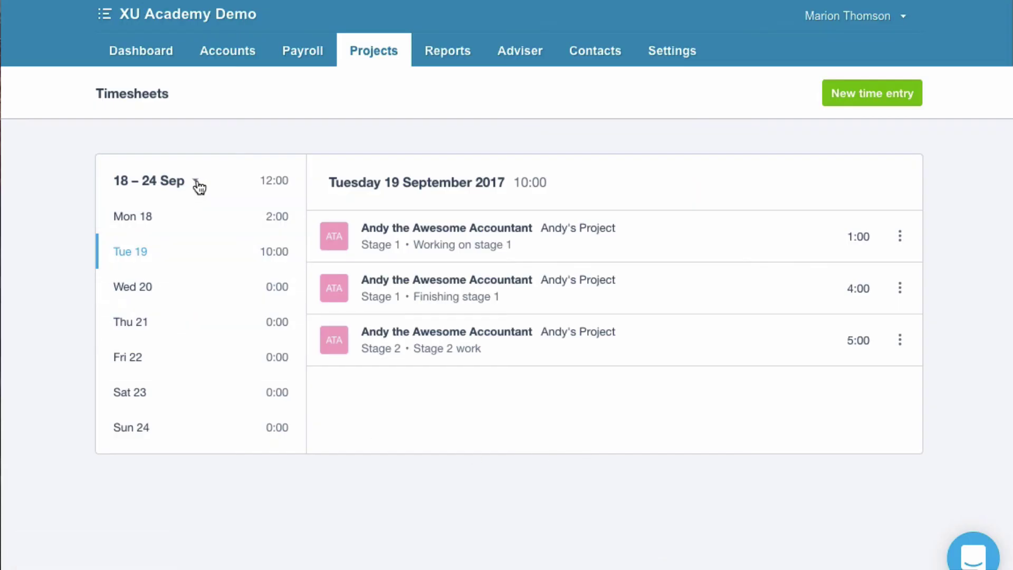
{"action": "left_click", "coordinate": [196, 182]}
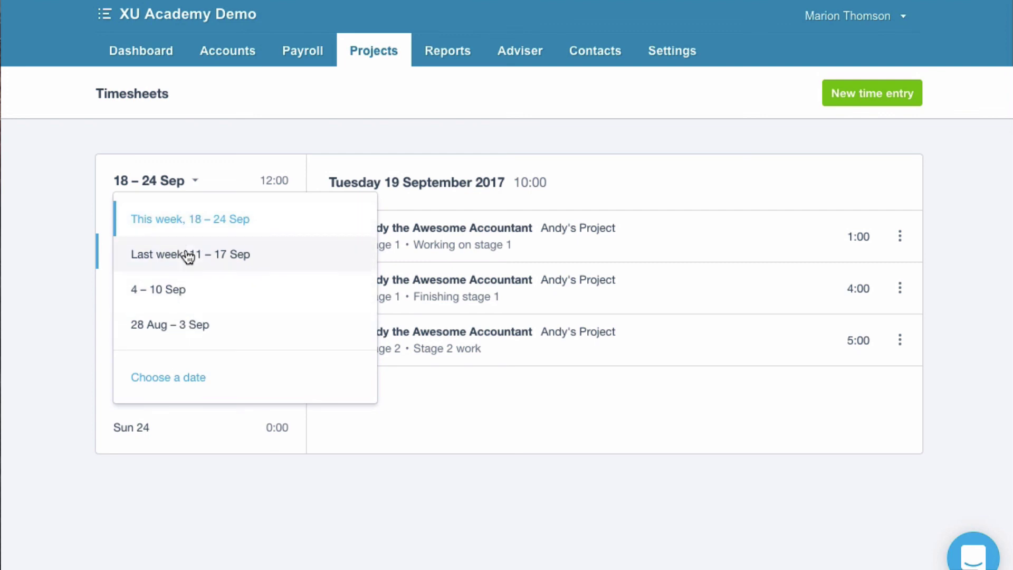
{"action": "left_click", "coordinate": [193, 184]}
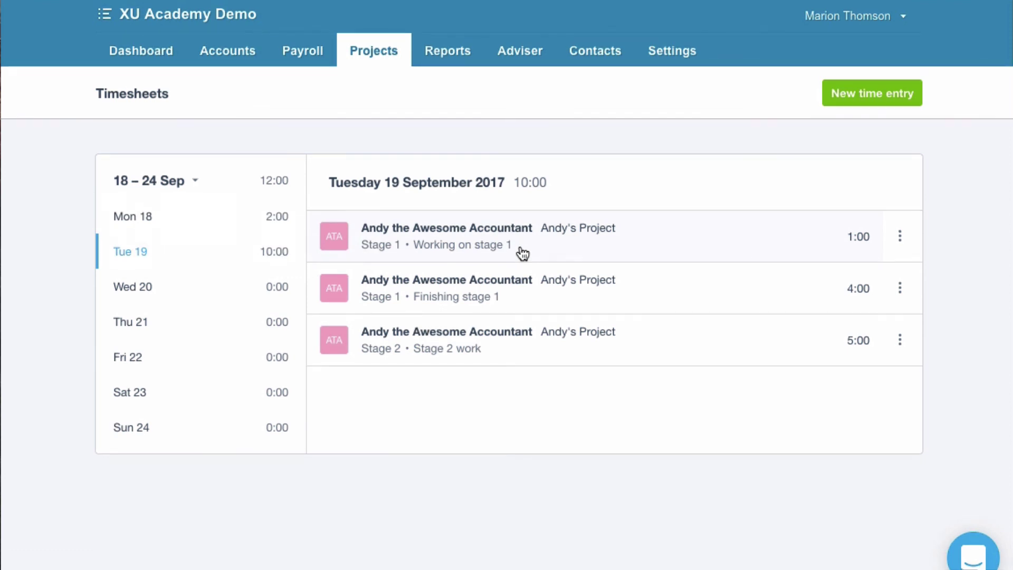
{"action": "left_click", "coordinate": [386, 55]}
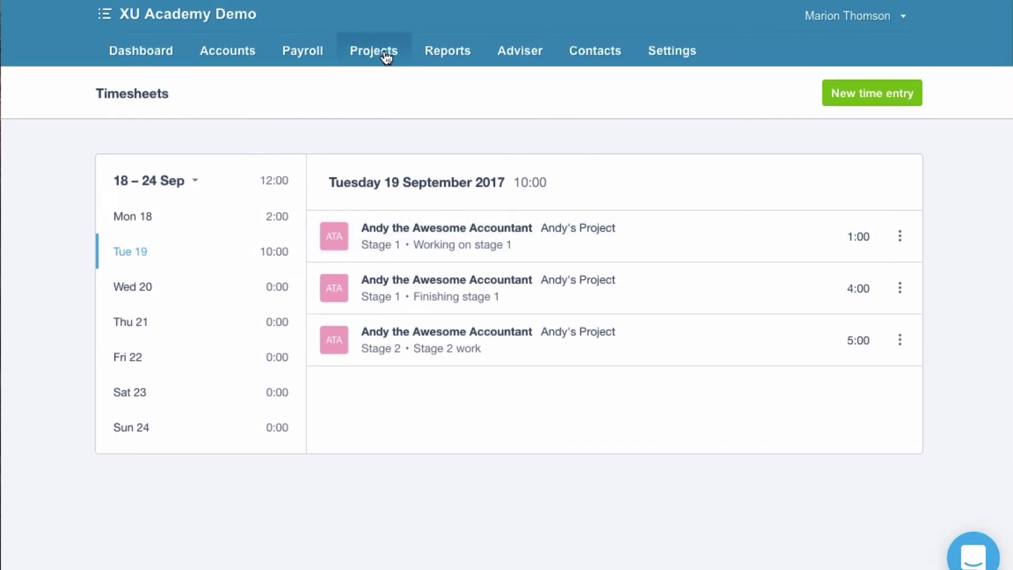
Step: Open Andy's Project from the overview, showing 12:00 logged and 610.00 actuals
{"action": "left_click", "coordinate": [378, 93]}
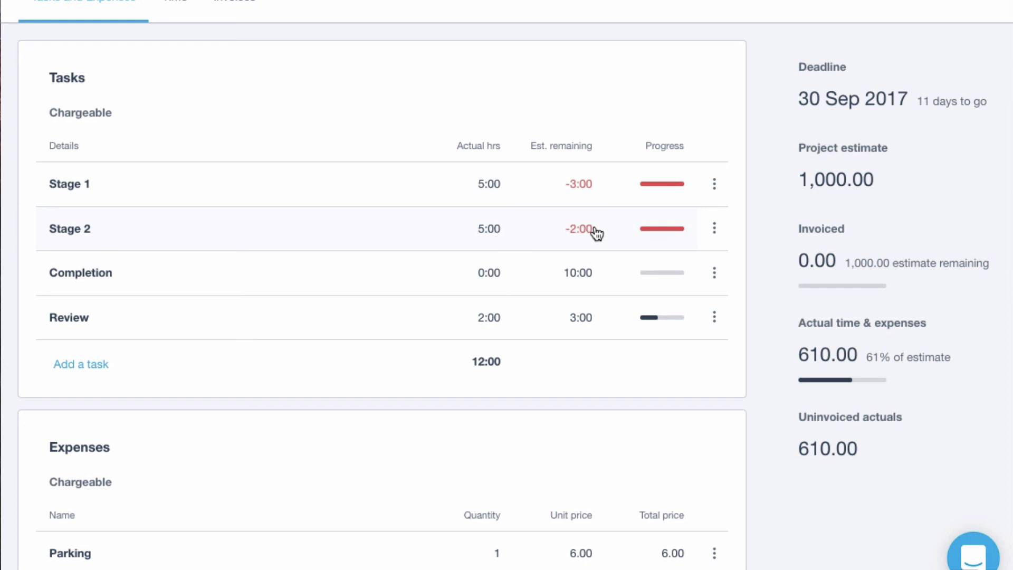
{"action": "scroll", "coordinate": [685, 311], "scroll_direction": "up", "scroll_amount": 1}
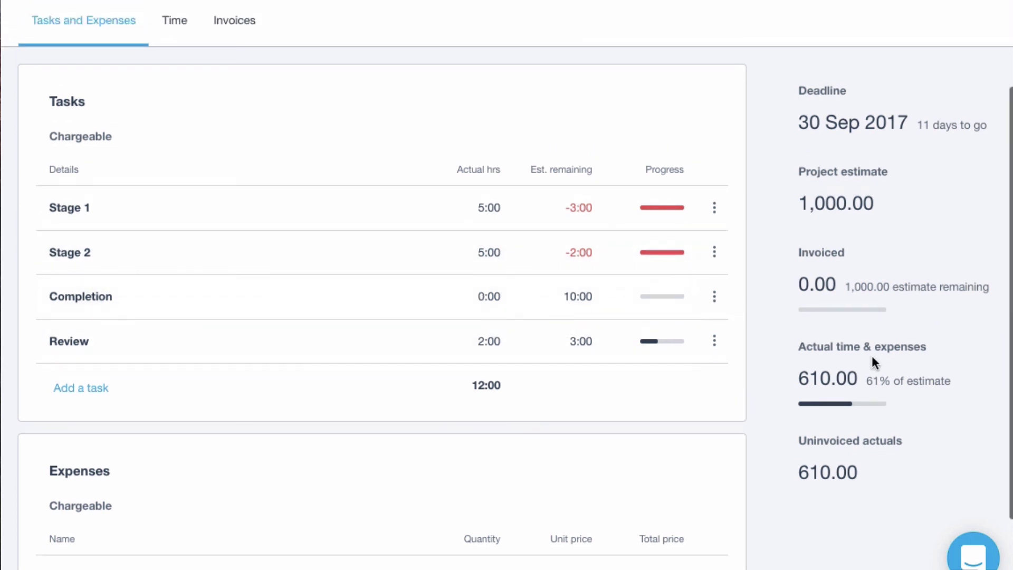
{"action": "scroll", "coordinate": [871, 355], "scroll_direction": "up", "scroll_amount": 4}
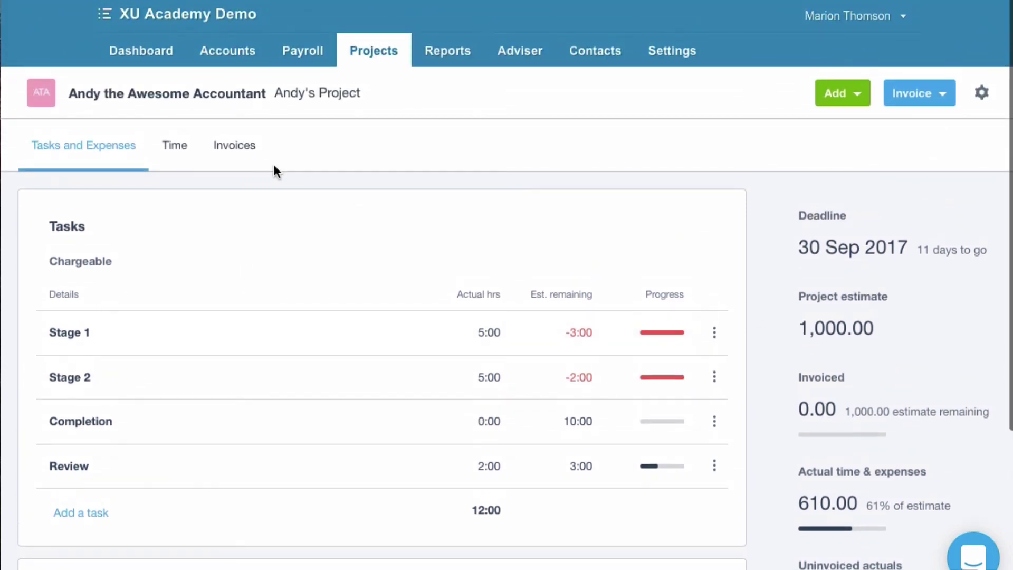
Step: Draft an invoice for all uninvoiced time on Stage 1, Stage 2 and Parking, excluding More parking and Review
{"action": "left_click", "coordinate": [240, 153]}
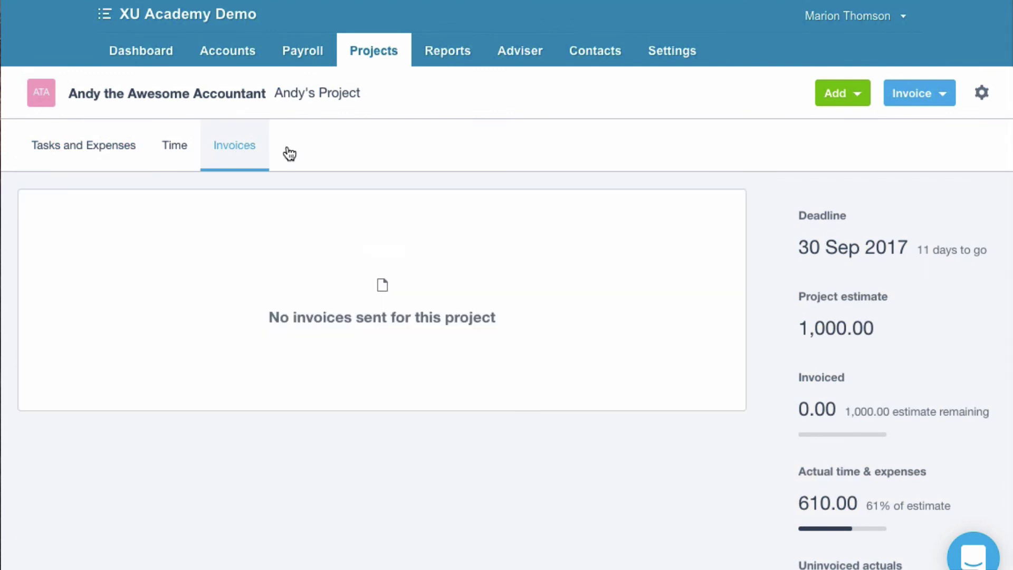
{"action": "left_click", "coordinate": [915, 93]}
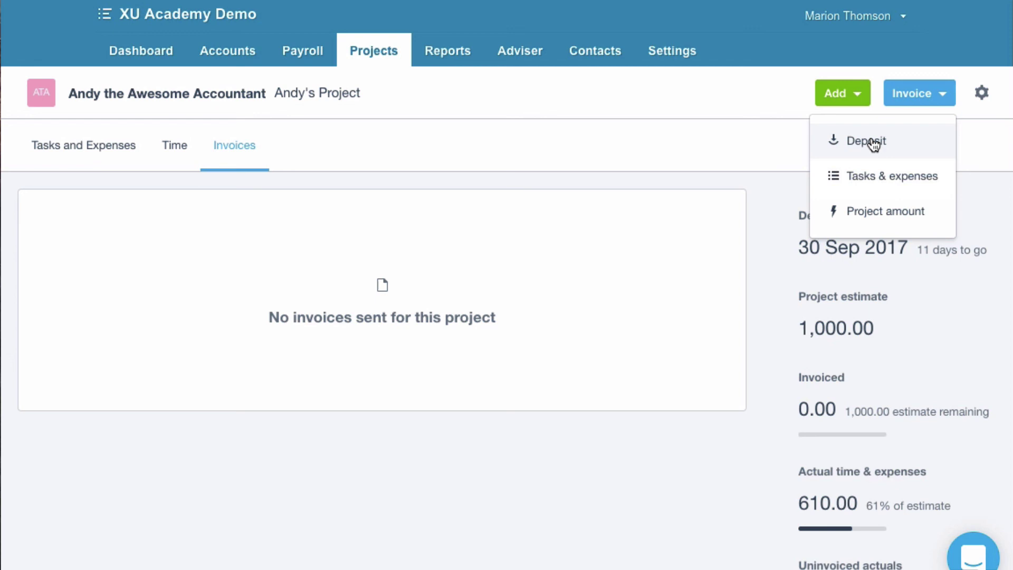
{"action": "left_click", "coordinate": [884, 182]}
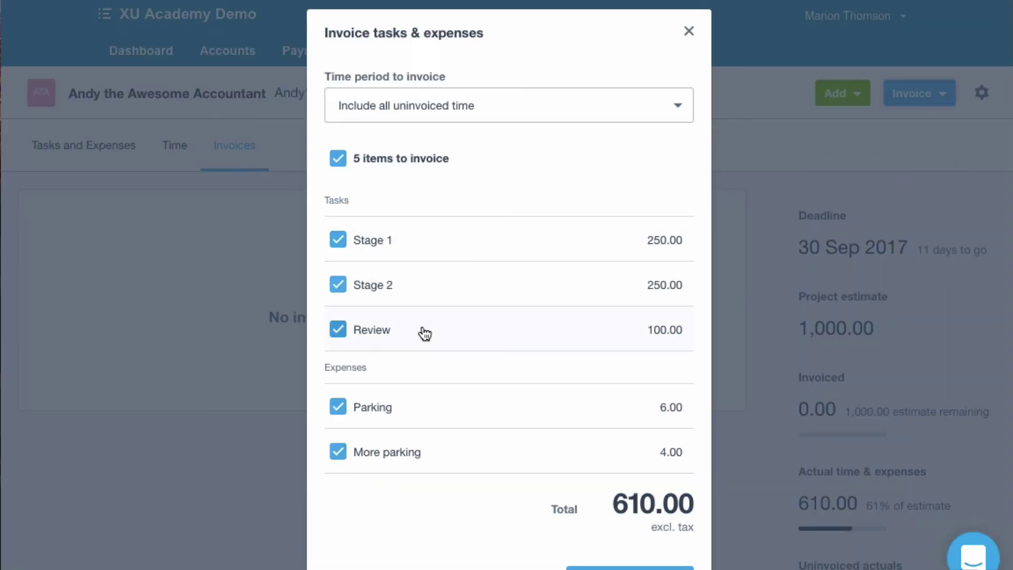
{"action": "left_click", "coordinate": [345, 457]}
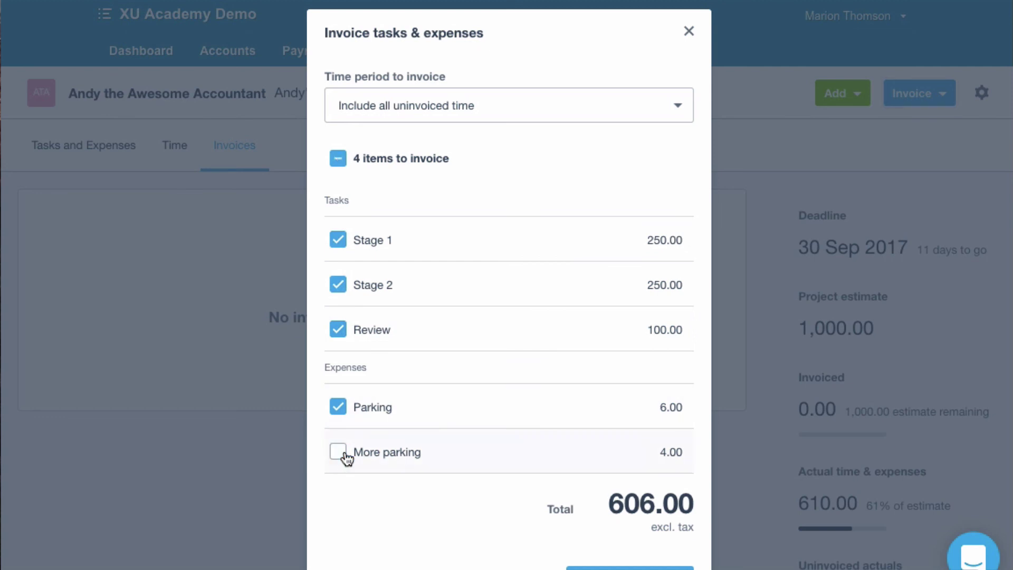
{"action": "left_click", "coordinate": [342, 331]}
{"action": "left_click", "coordinate": [679, 105]}
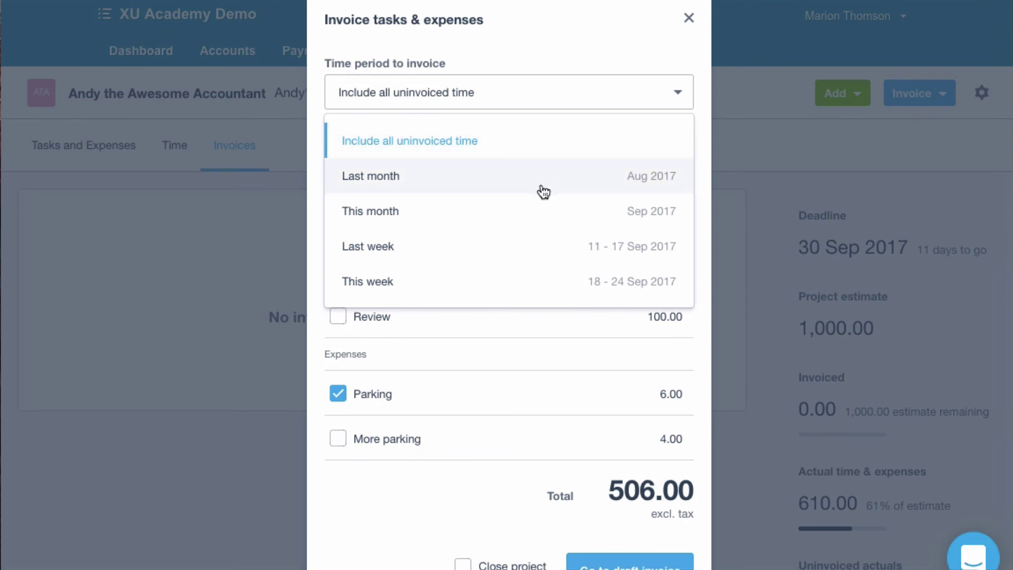
{"action": "left_click", "coordinate": [675, 95]}
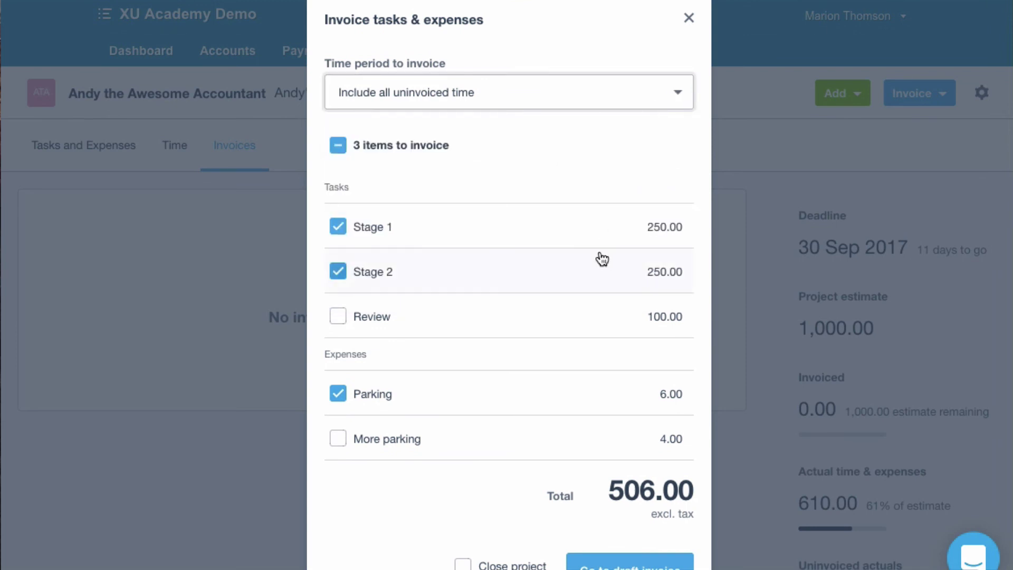
{"action": "scroll", "coordinate": [598, 255], "scroll_direction": "down", "scroll_amount": 1}
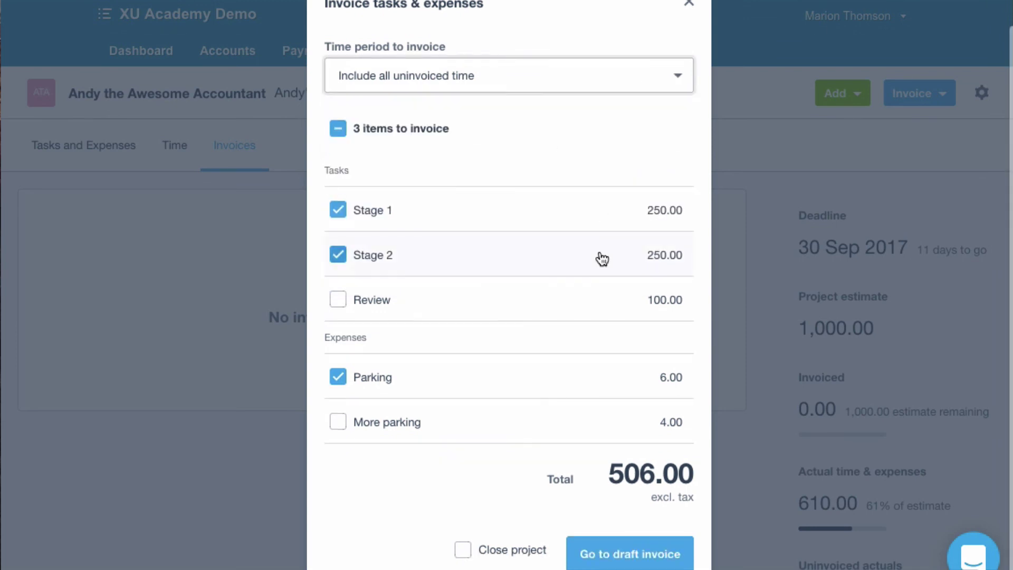
{"action": "left_click", "coordinate": [643, 549]}
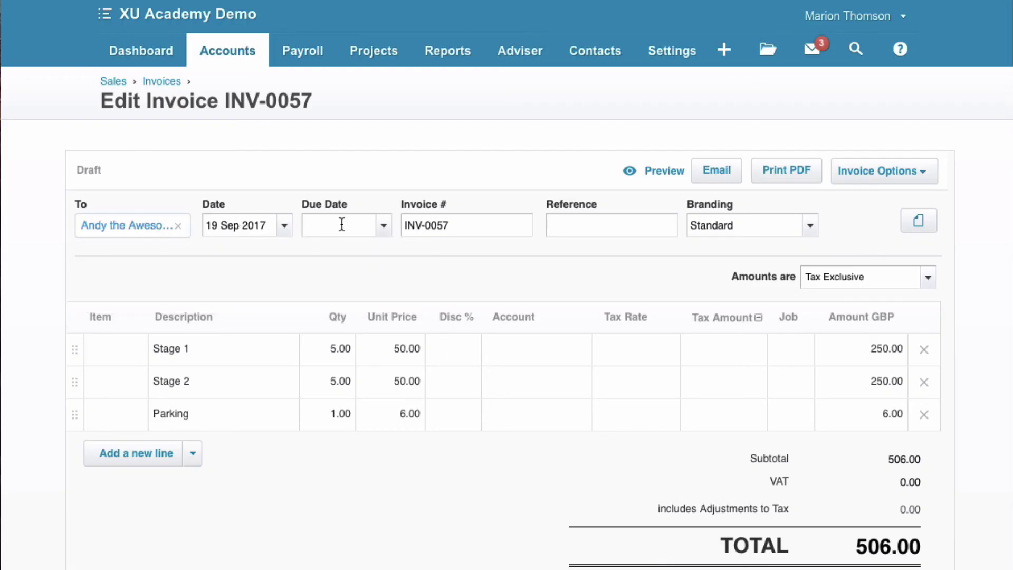
Step: Set INV-0057's due date 30 days out to 19 Oct 2017 and attempt approval
{"action": "key", "text": "Tab"}
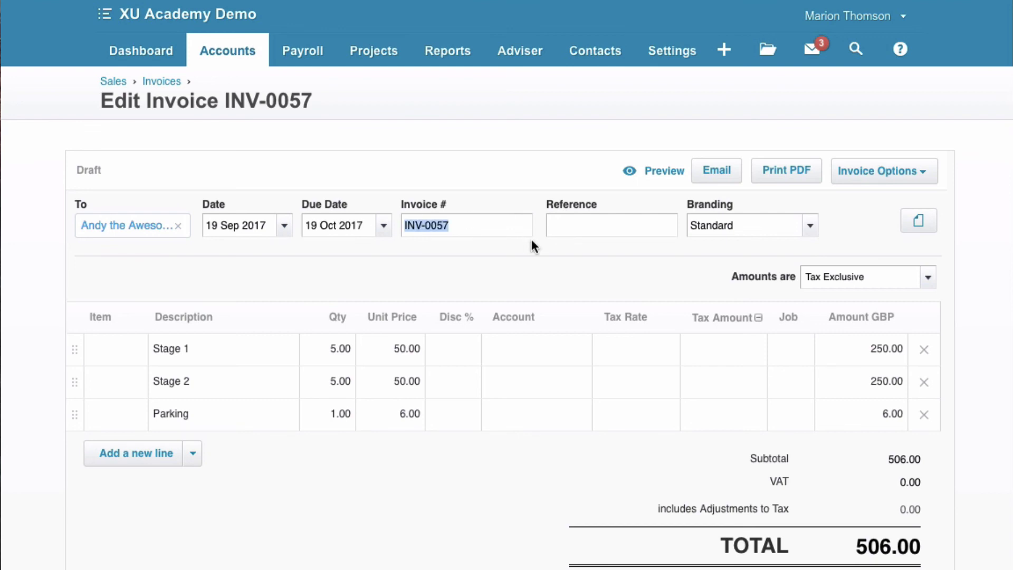
{"action": "scroll", "coordinate": [530, 238], "scroll_direction": "down", "scroll_amount": 3}
{"action": "scroll", "coordinate": [269, 280], "scroll_direction": "down", "scroll_amount": 2}
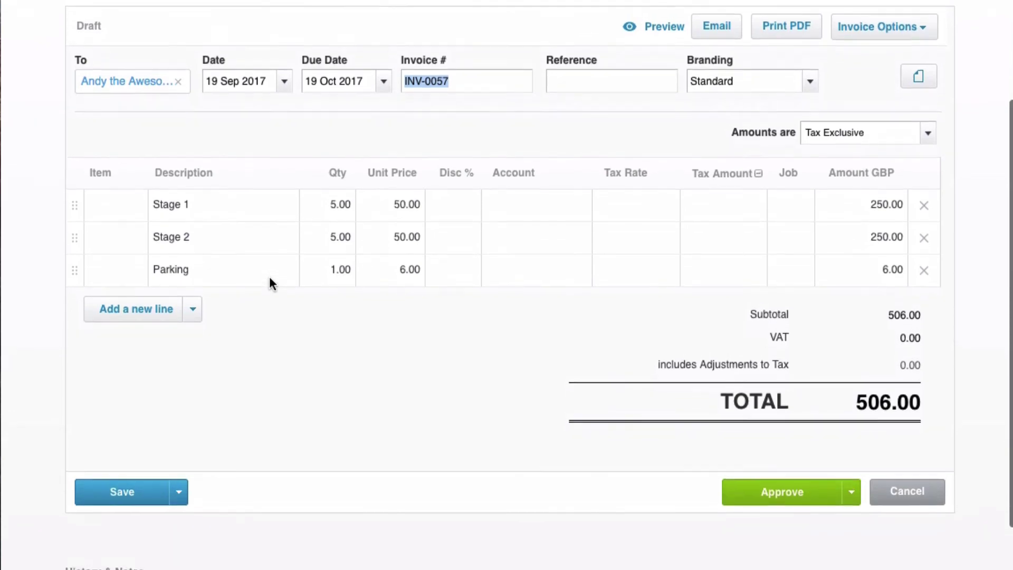
{"action": "left_click", "coordinate": [770, 501]}
Step: Code the Stage 1, Stage 2 and Parking lines to 200 - Sales - Training at 20% VAT
{"action": "left_click", "coordinate": [530, 345]}
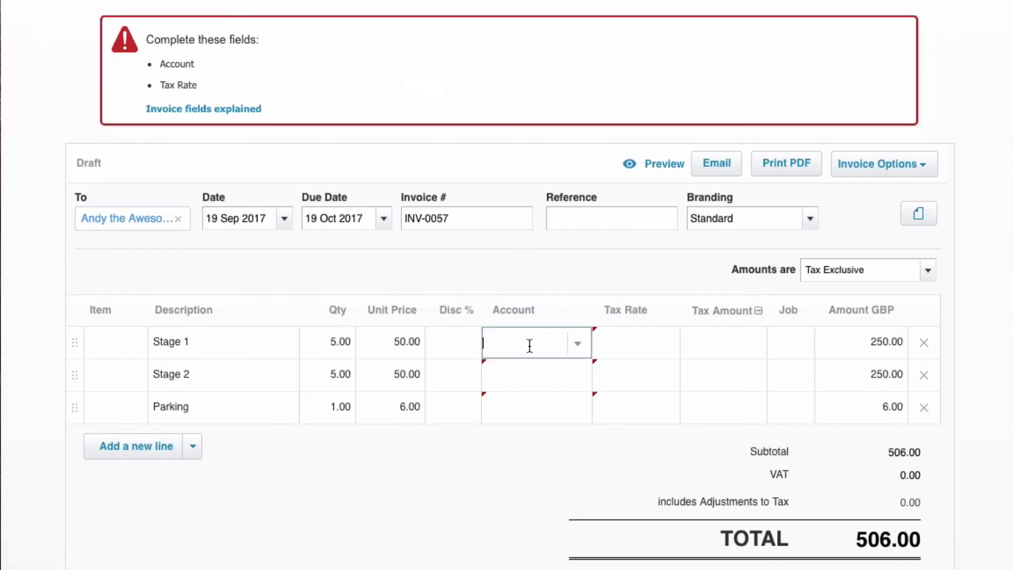
{"action": "type", "text": "200"}
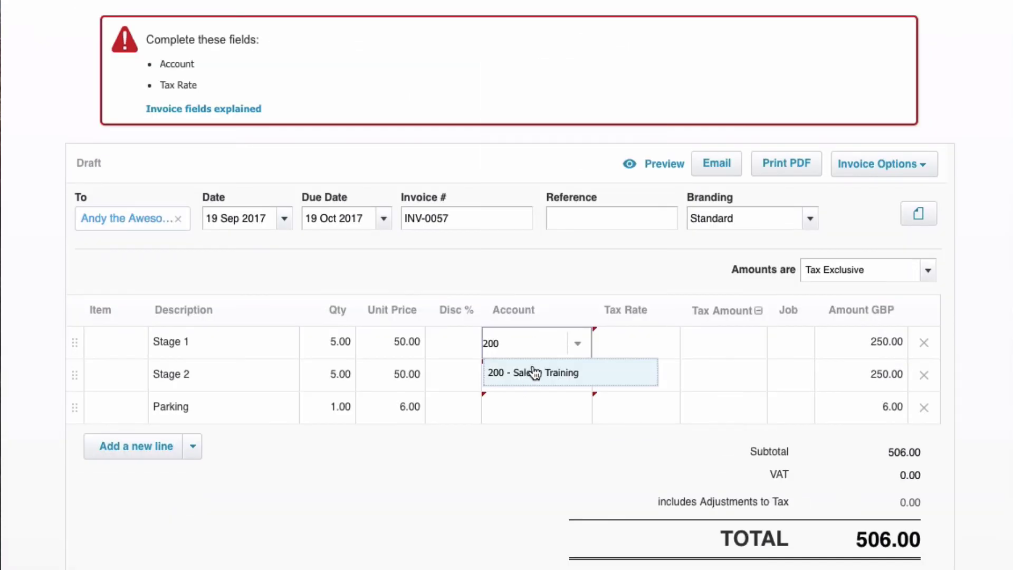
{"action": "left_click", "coordinate": [534, 373]}
{"action": "left_click", "coordinate": [512, 393]}
{"action": "type", "text": "2"}
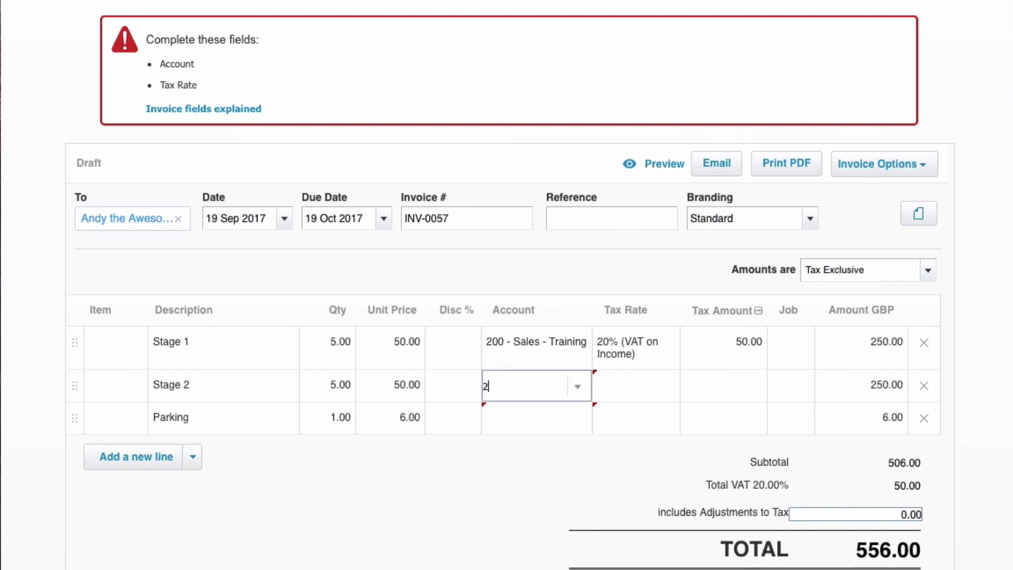
{"action": "type", "text": "00"}
{"action": "key", "text": "Tab"}
{"action": "left_click", "coordinate": [499, 426]}
{"action": "type", "text": "200"}
{"action": "key", "text": "Tab"}
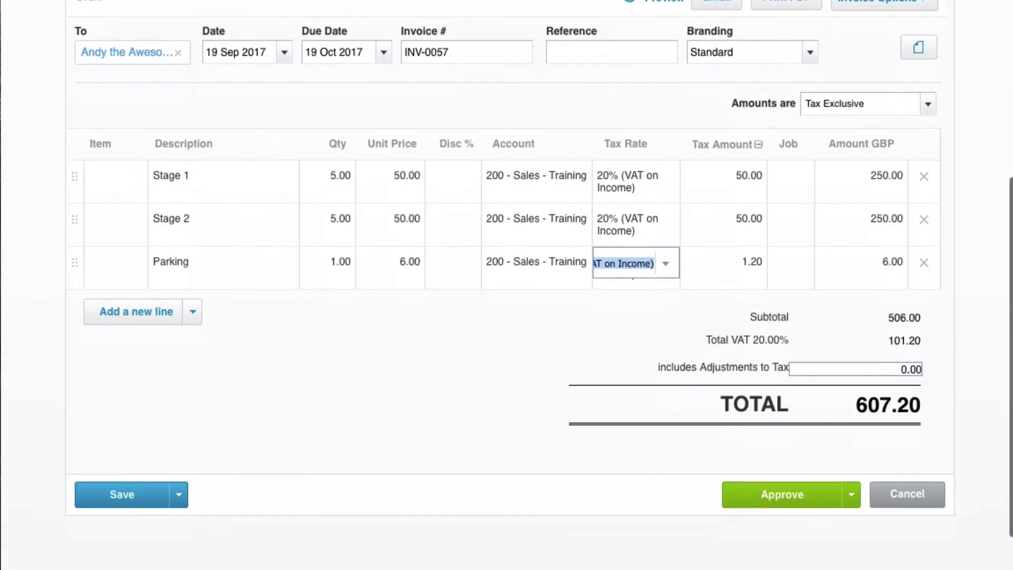
Step: Approve INV-0057, leave it unmarked as sent, and review its PDF totalling 607.20
{"action": "left_click", "coordinate": [767, 486]}
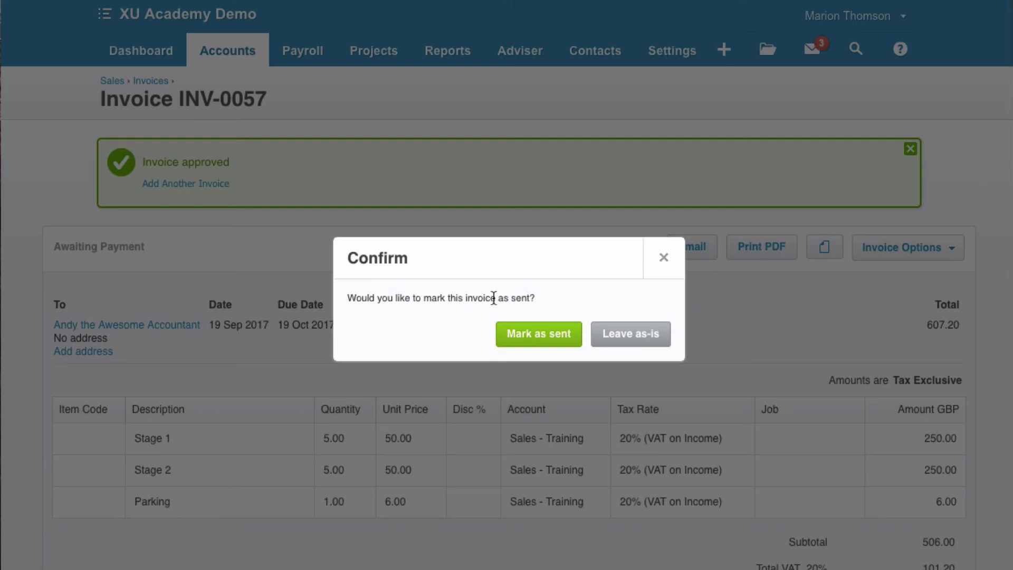
{"action": "left_click", "coordinate": [639, 338]}
{"action": "scroll", "coordinate": [383, 265], "scroll_direction": "down", "scroll_amount": 3}
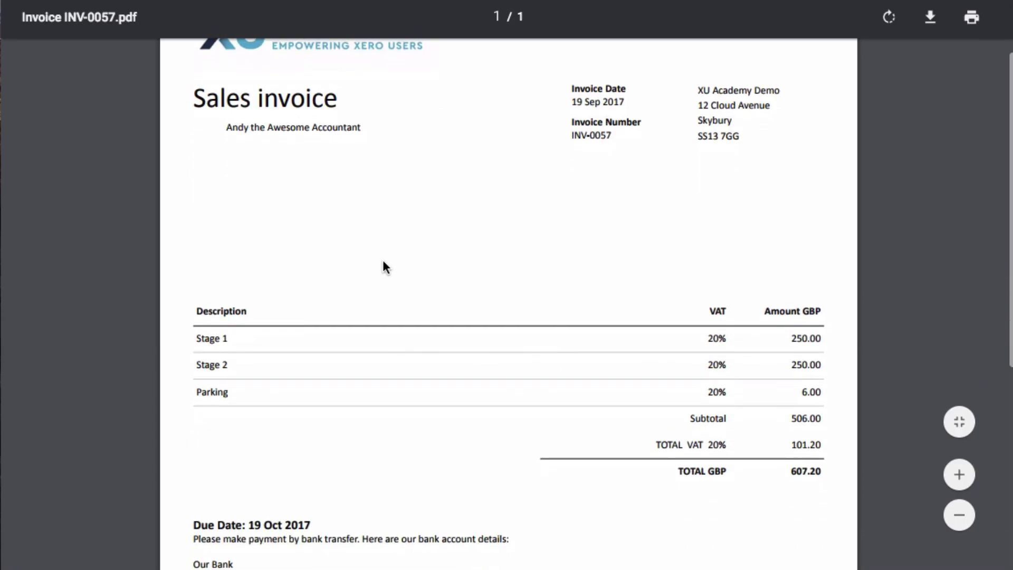
{"action": "scroll", "coordinate": [384, 262], "scroll_direction": "down", "scroll_amount": 3}
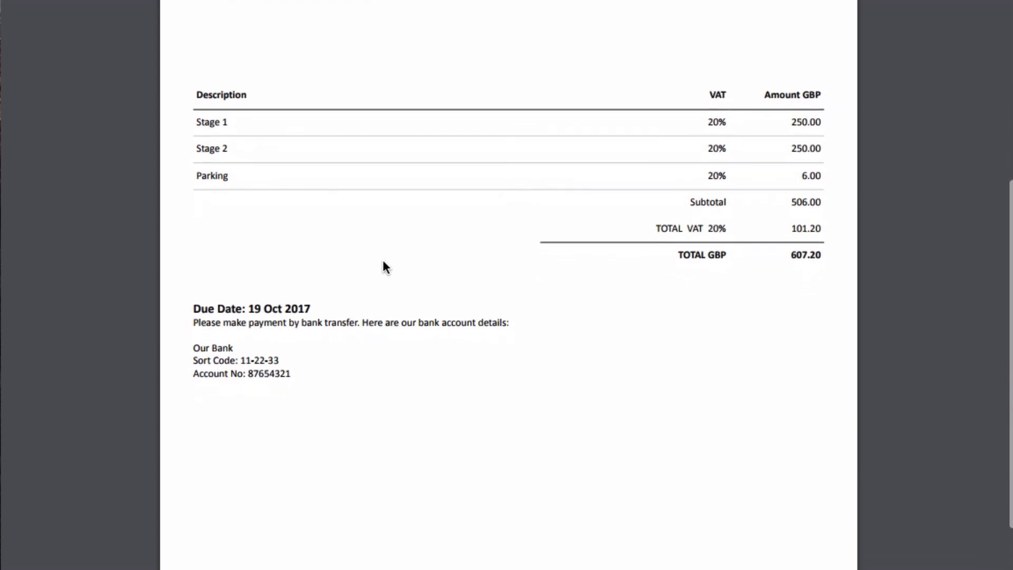
{"action": "scroll", "coordinate": [384, 263], "scroll_direction": "up", "scroll_amount": 2}
{"action": "scroll", "coordinate": [384, 267], "scroll_direction": "up", "scroll_amount": 3}
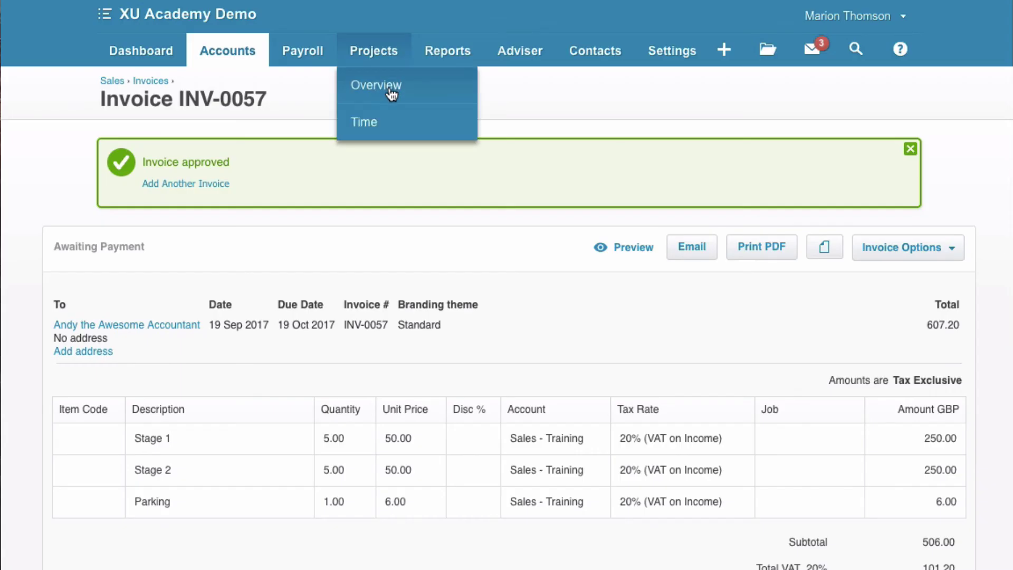
Step: Review Andy's Project tasks and expenses: 506.00 invoiced, 104.00 actuals still uninvoiced
{"action": "left_click", "coordinate": [391, 94]}
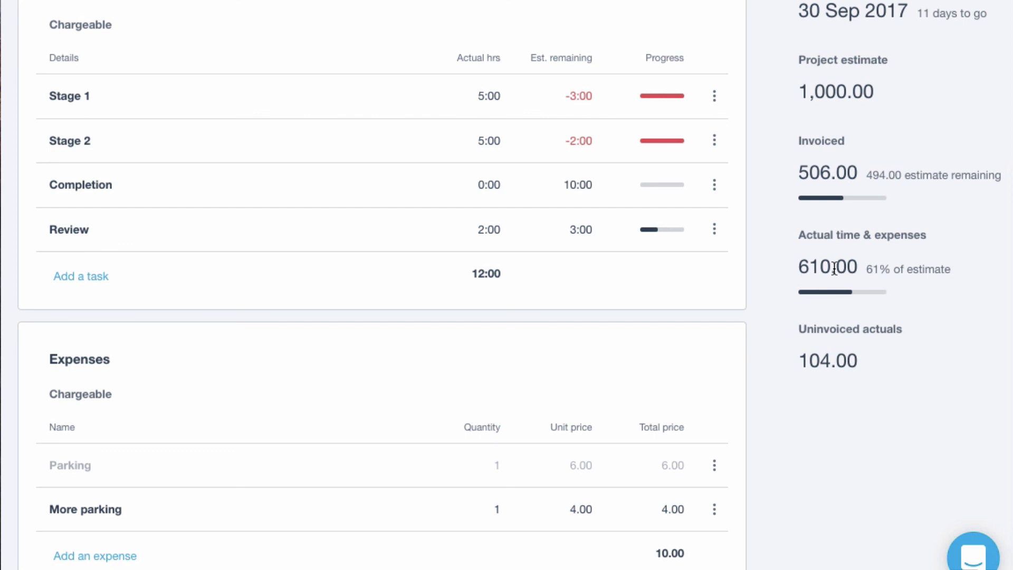
{"action": "scroll", "coordinate": [834, 269], "scroll_direction": "down", "scroll_amount": 1}
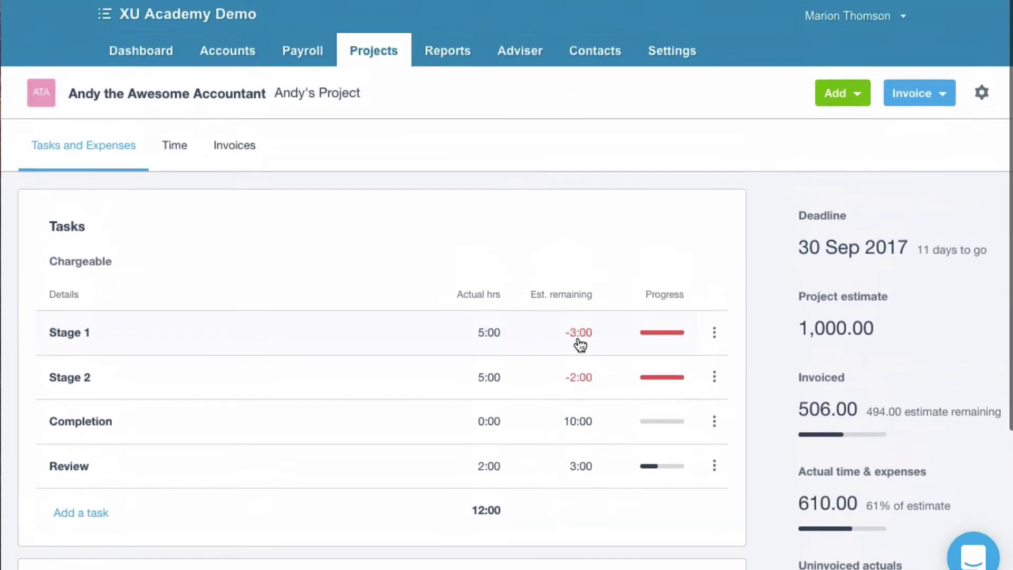
{"action": "scroll", "coordinate": [577, 342], "scroll_direction": "down", "scroll_amount": 5}
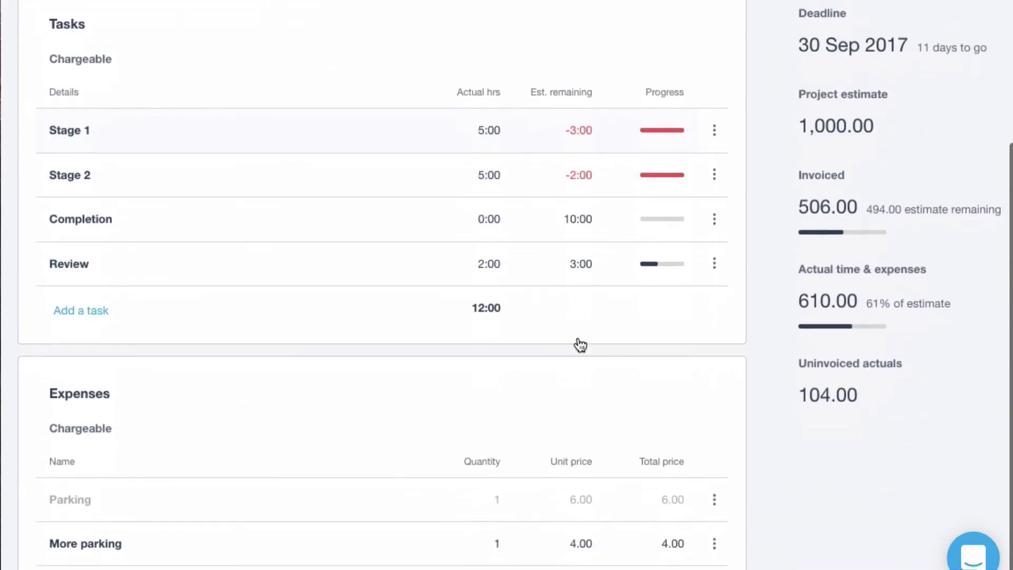
{"action": "scroll", "coordinate": [577, 343], "scroll_direction": "up", "scroll_amount": 5}
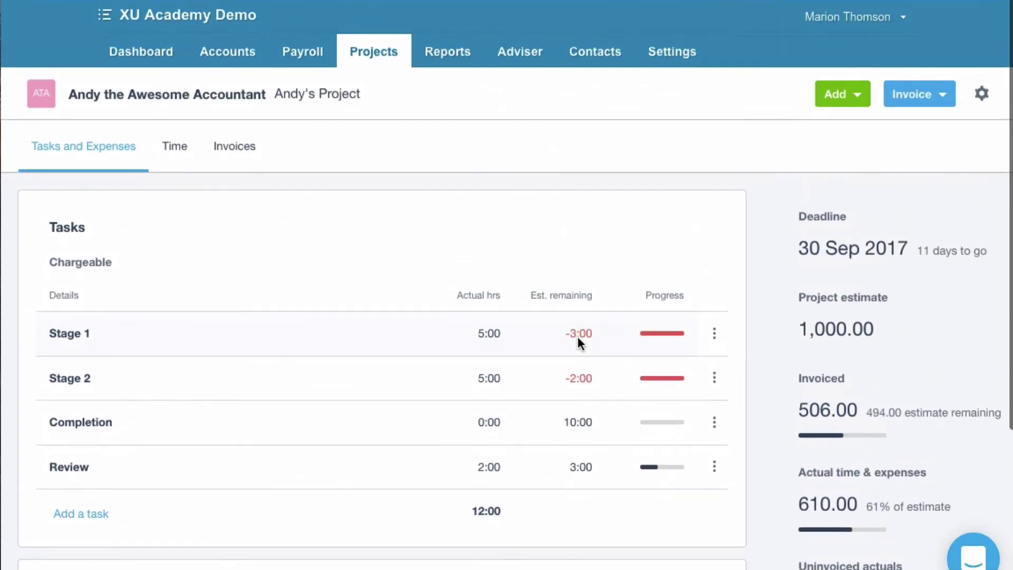
{"action": "scroll", "coordinate": [578, 339], "scroll_direction": "down", "scroll_amount": 2}
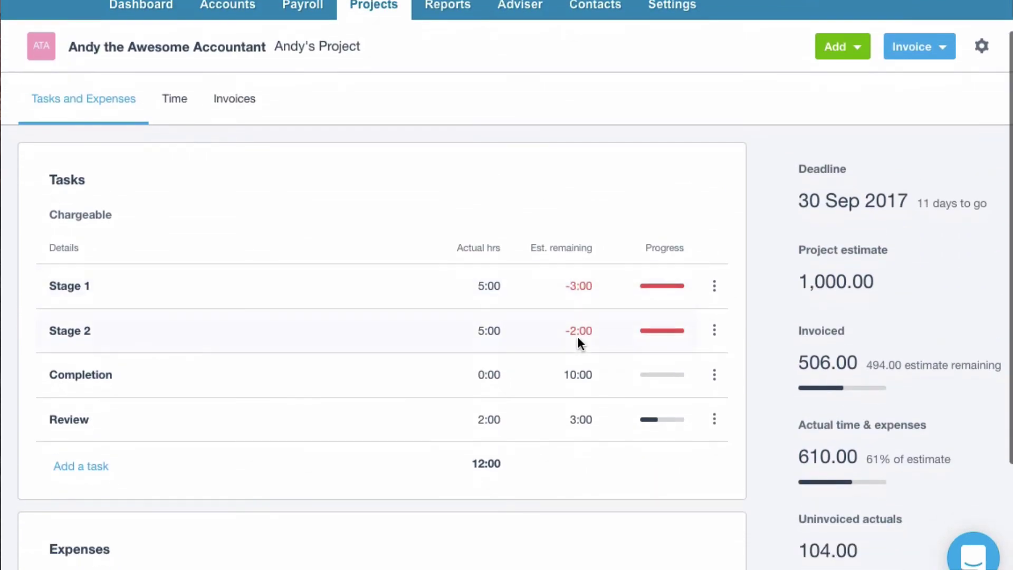
{"action": "scroll", "coordinate": [577, 342], "scroll_direction": "up", "scroll_amount": 2}
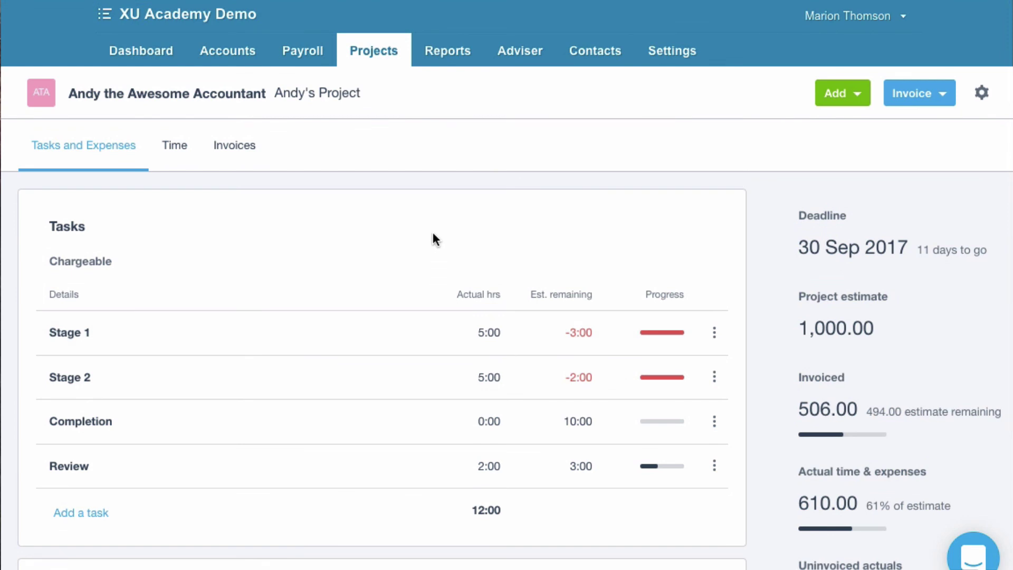
{"action": "scroll", "coordinate": [433, 235], "scroll_direction": "down", "scroll_amount": 2}
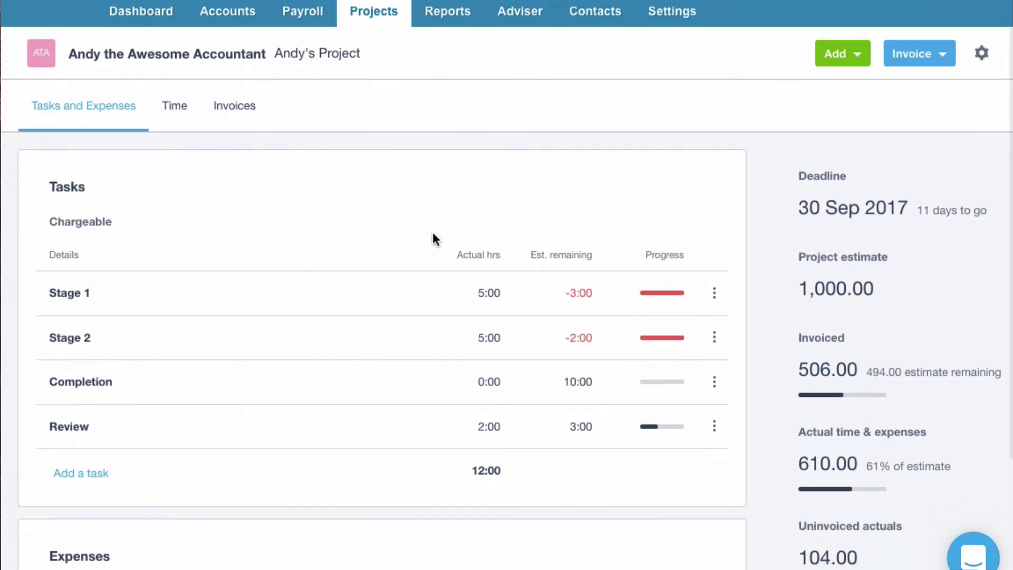
{"action": "scroll", "coordinate": [433, 234], "scroll_direction": "down", "scroll_amount": 2}
{"action": "scroll", "coordinate": [432, 238], "scroll_direction": "down", "scroll_amount": 6}
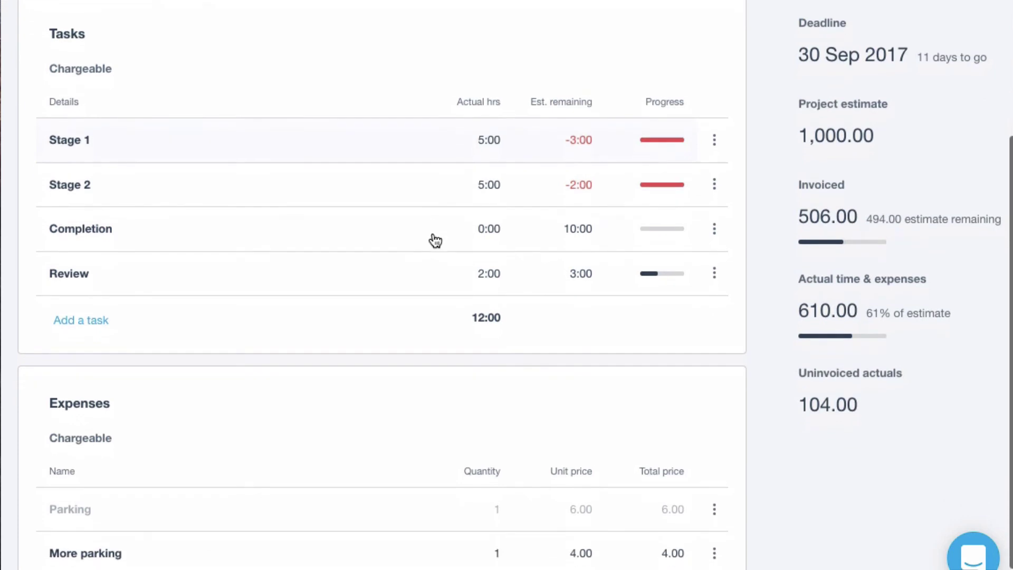
{"action": "scroll", "coordinate": [435, 240], "scroll_direction": "up", "scroll_amount": 10}
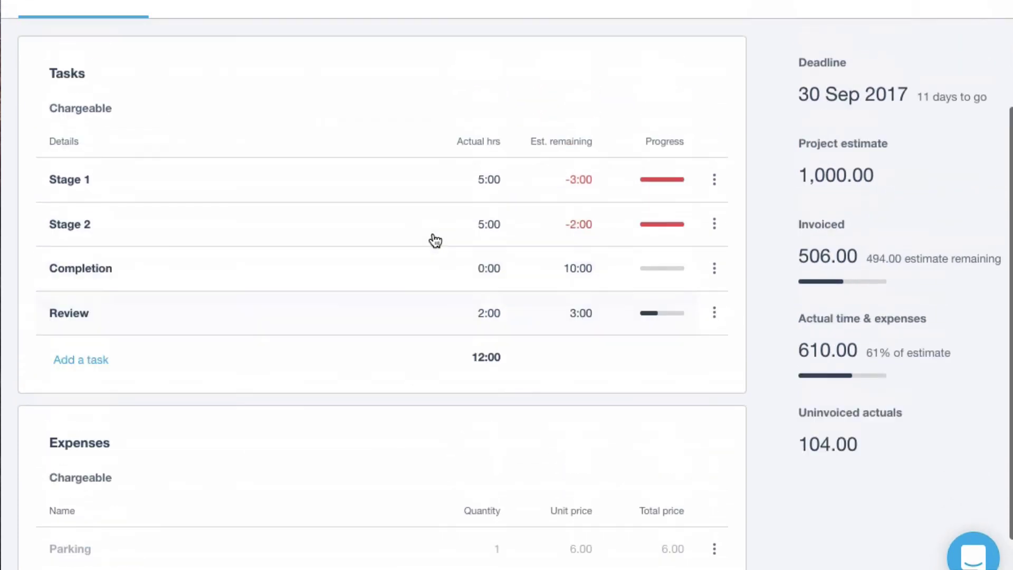